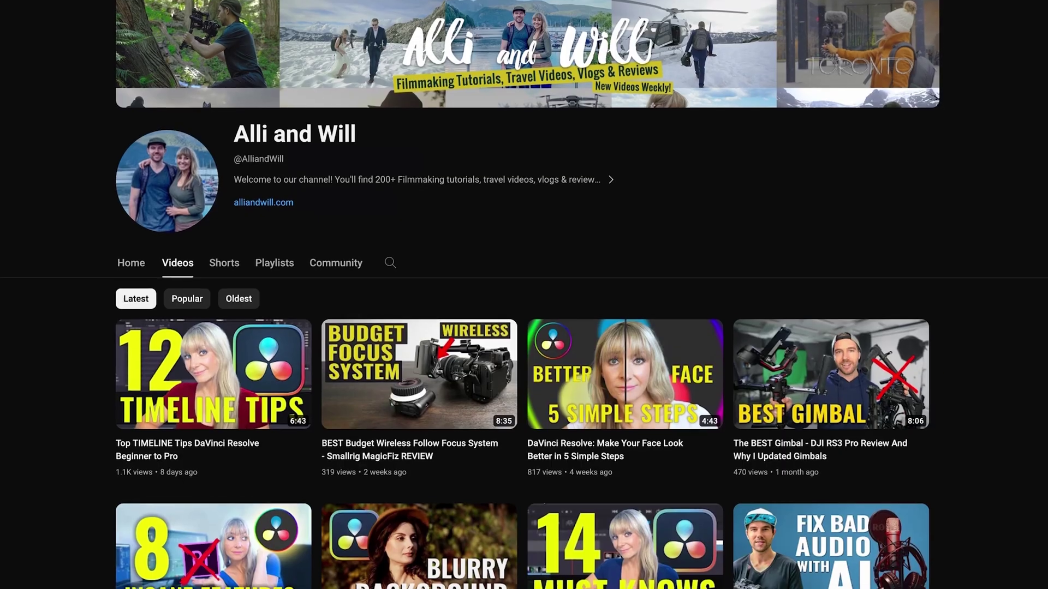
Drag the playhead back to 01:00:00:00 at the start of the Waterfront Sunset2 clip
scroll(524, 295, down, 14)
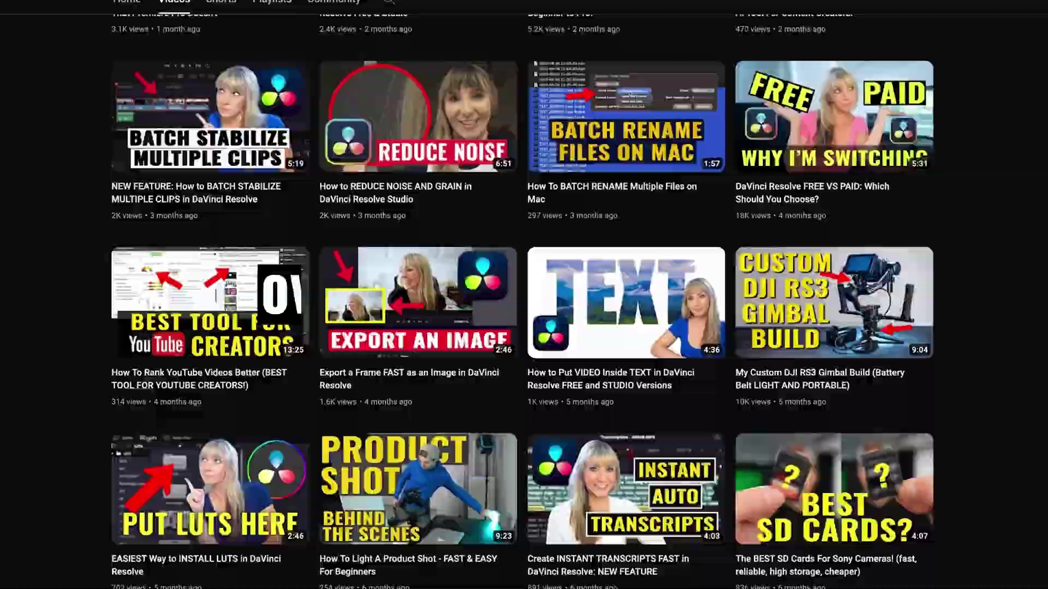
scroll(524, 294, down, 2)
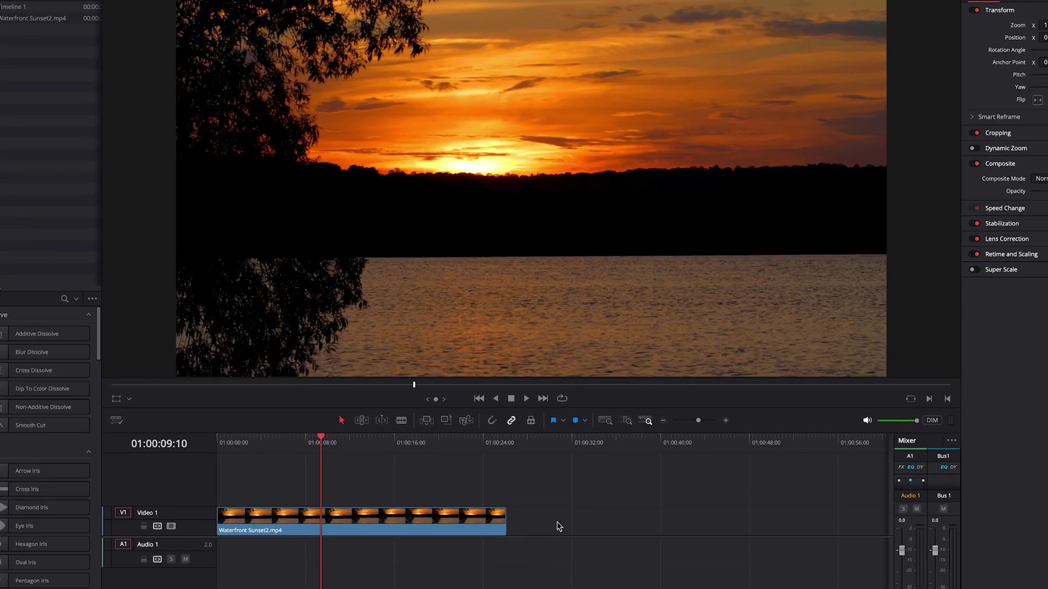
drag(274, 449, 214, 460)
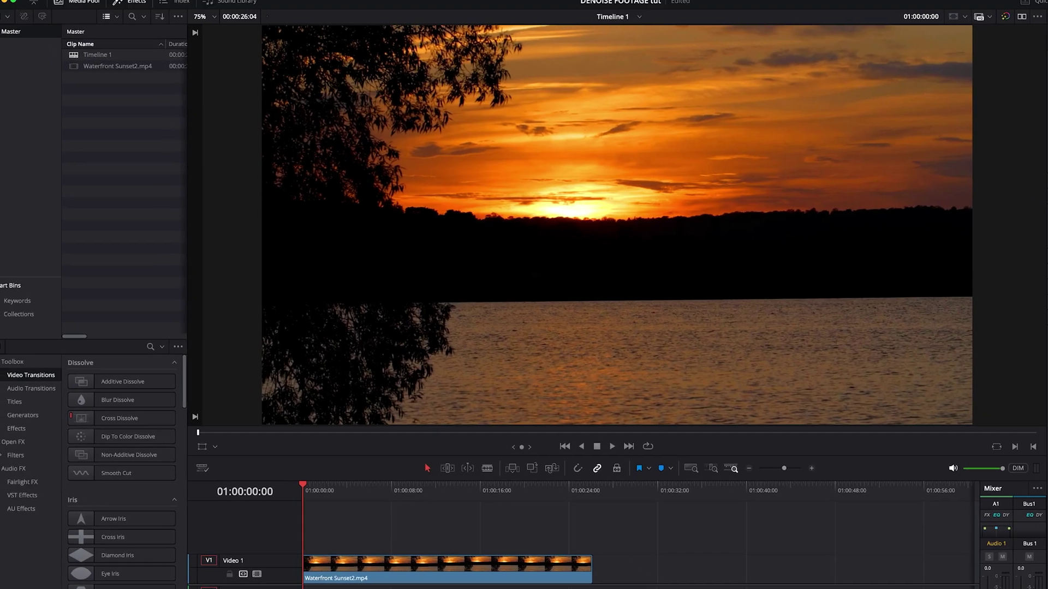
Browse Open FX Filters down to Resolve FX Film Emulation and drop Film Damage onto the sunset clip
click(52, 0)
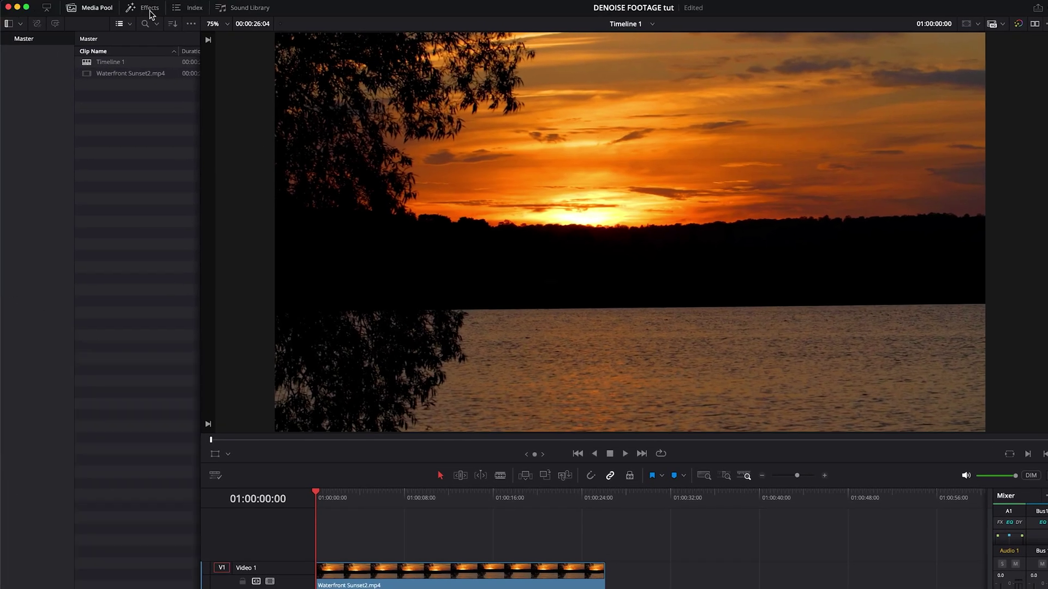
click(149, 7)
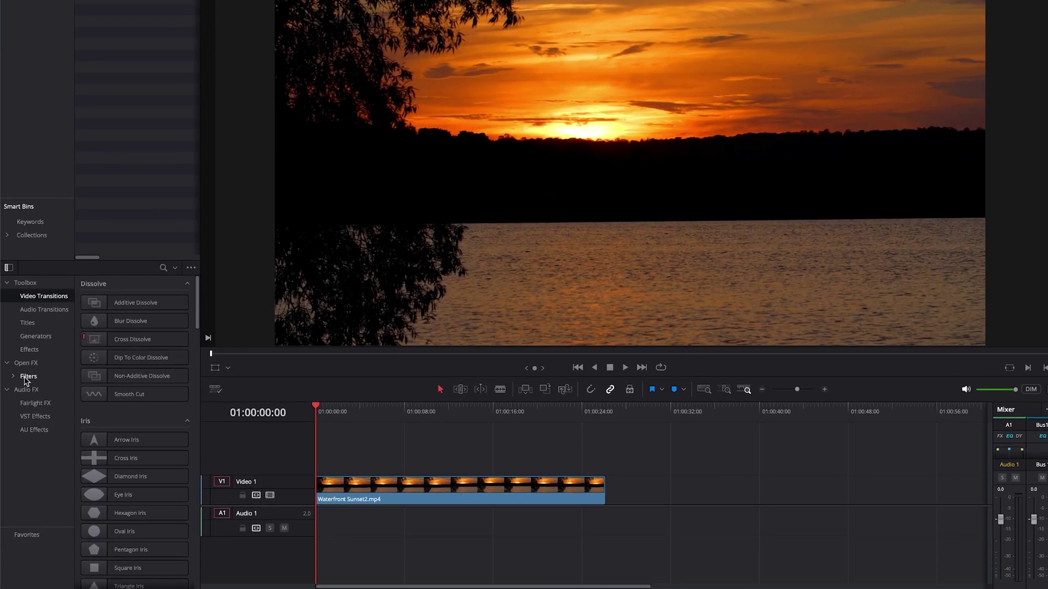
click(26, 376)
scroll(196, 558, down, 5)
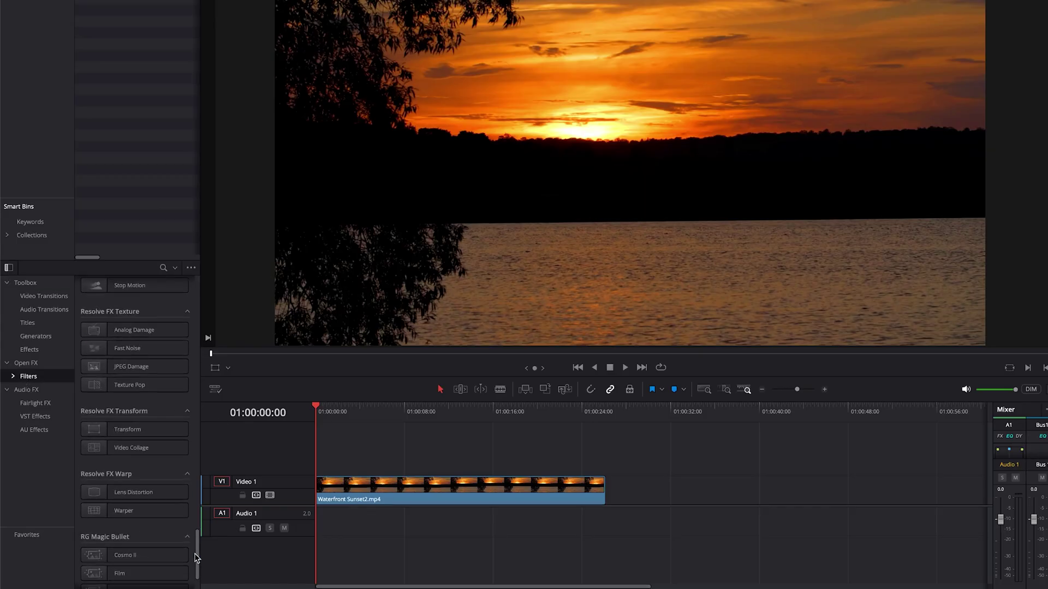
drag(195, 569, 211, 241)
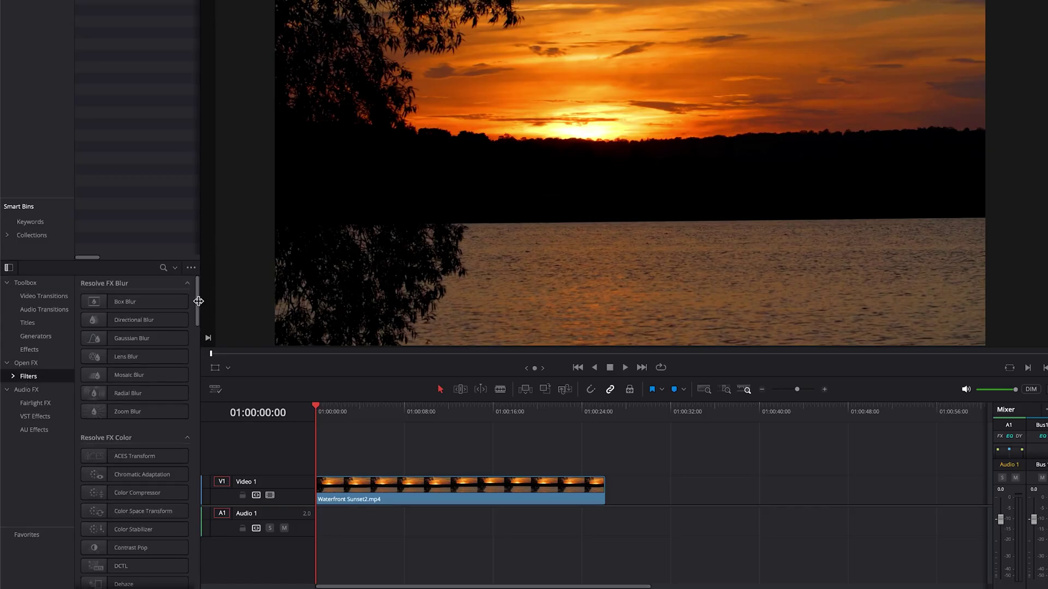
drag(196, 309, 200, 374)
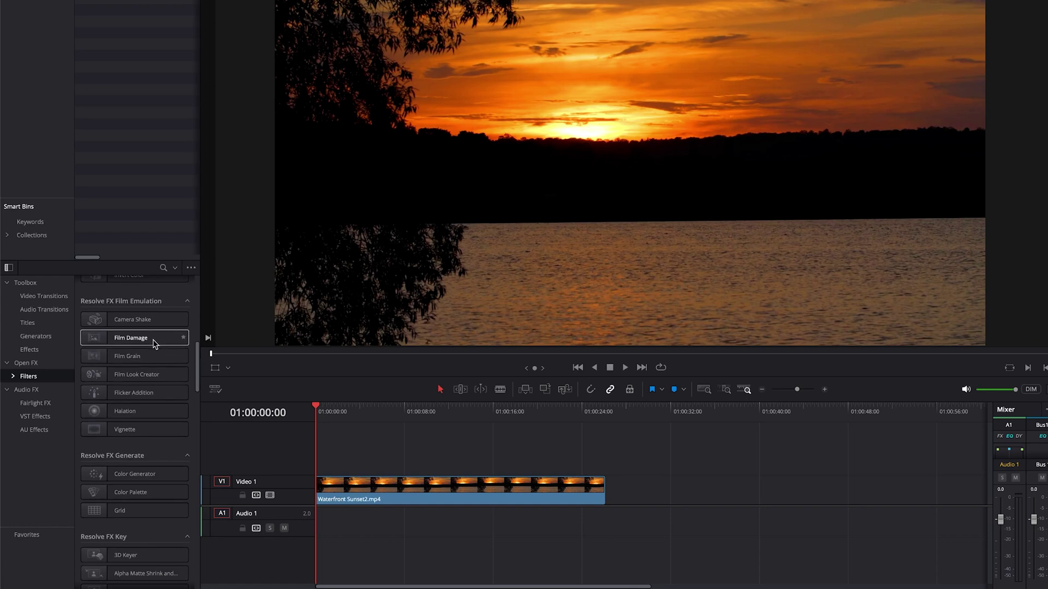
drag(153, 343, 352, 489)
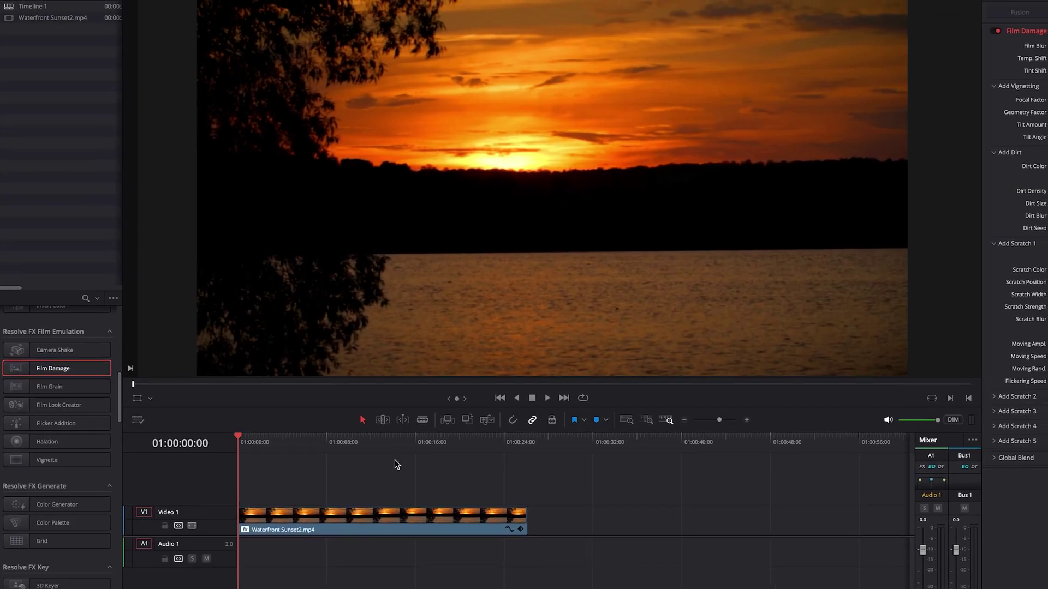
Preview the Film Damage effect by scrubbing through the clip and playing it from the start
drag(305, 419, 420, 427)
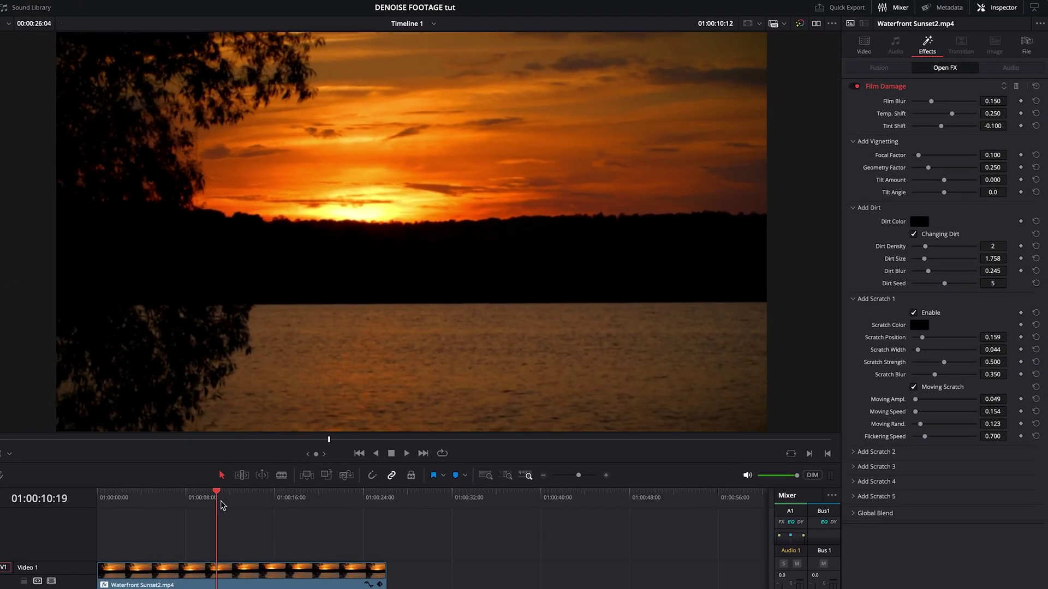
drag(221, 505, 96, 507)
key(space)
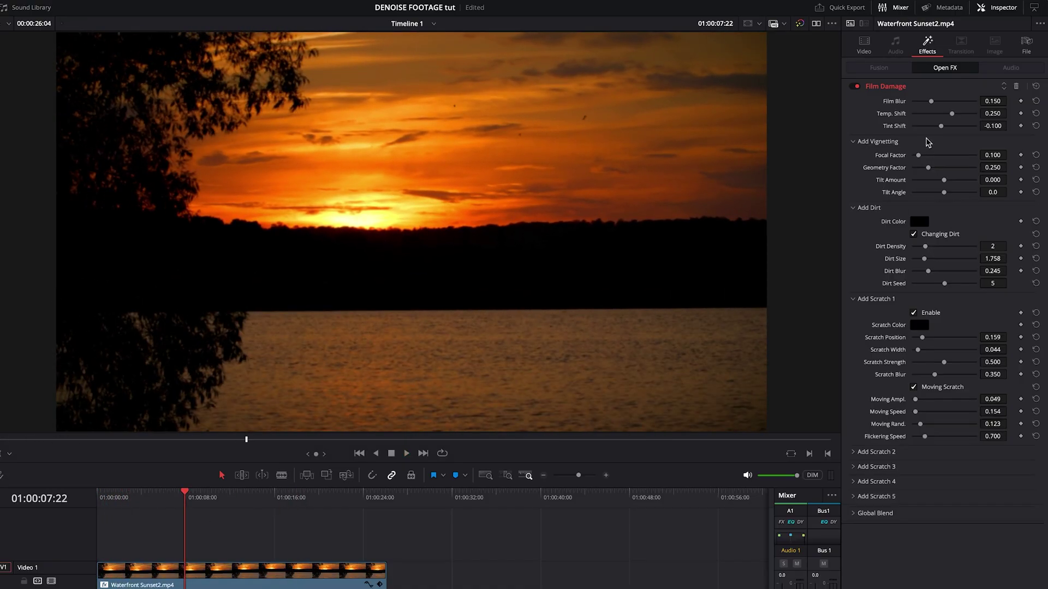
Set Film Blur 0.229, Focal Factor 0.310 and Dirt Size 1.000, and expand Add Scratch 2
drag(945, 102, 943, 106)
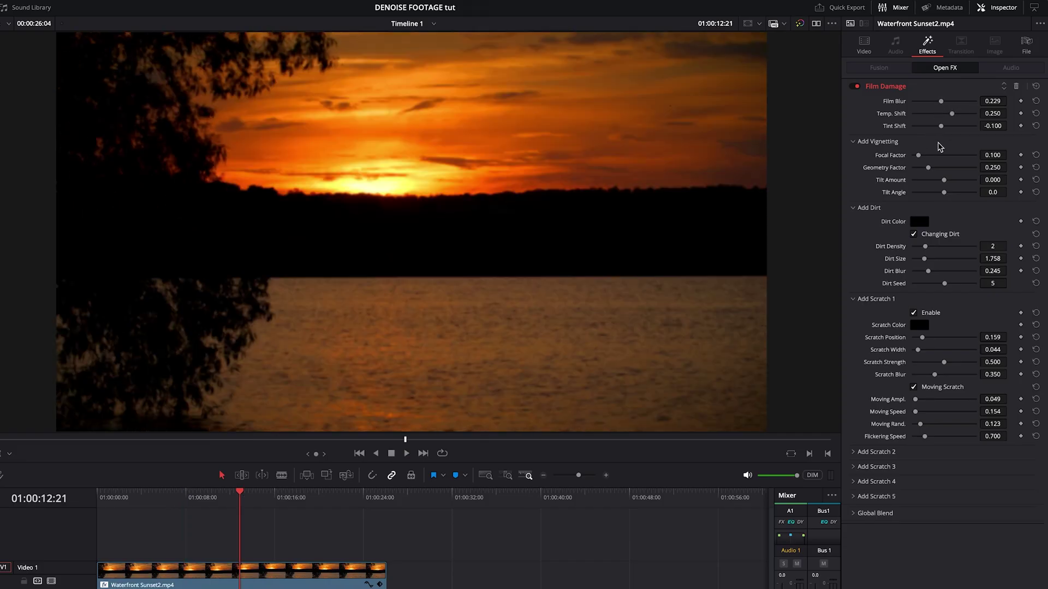
drag(919, 156, 931, 157)
key(space)
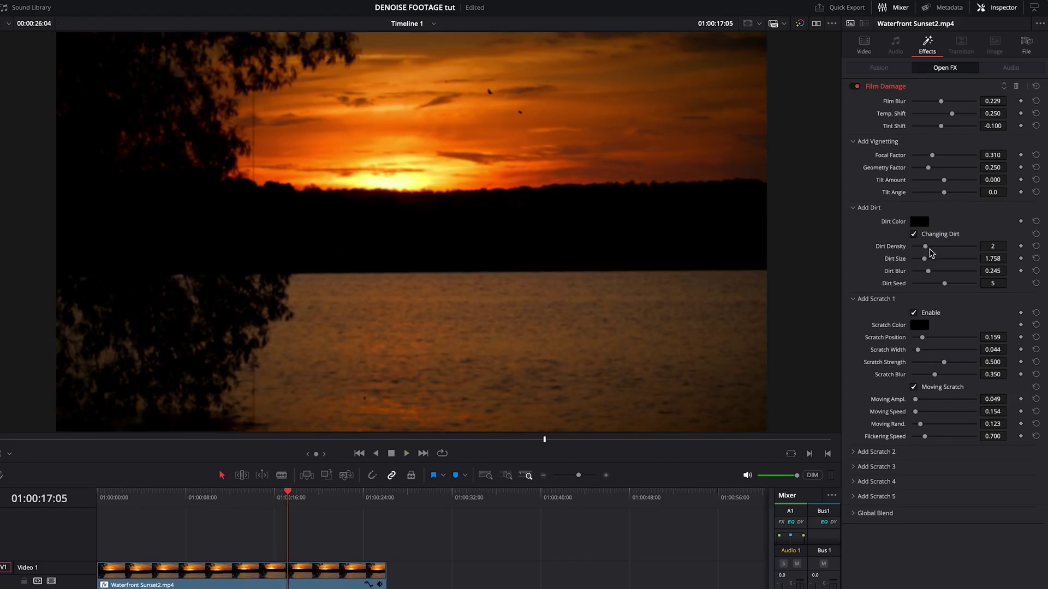
mouse_move(925, 248)
mouse_down()
mouse_move(945, 248)
mouse_move(912, 260)
mouse_up()
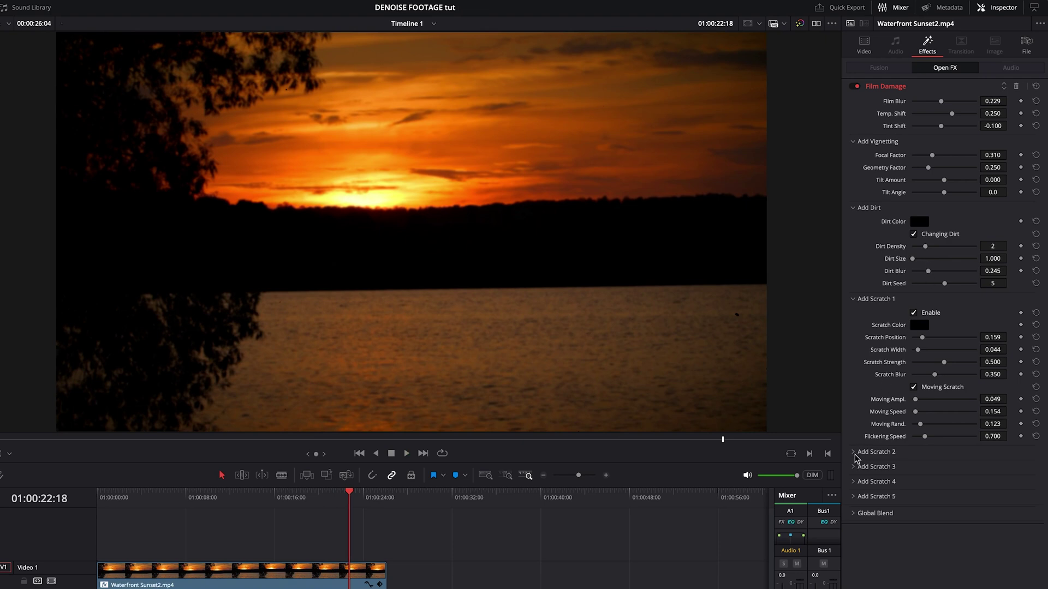
click(877, 452)
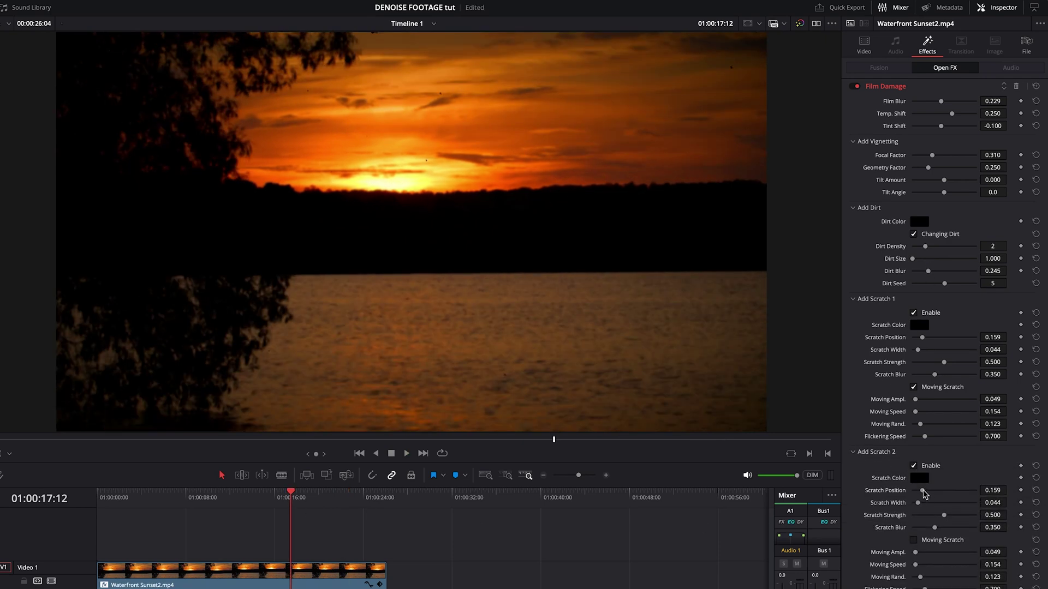
Move the second scratch to Position 0.868, slow its Moving Speed to 0.081, and preview playback
drag(924, 494, 968, 494)
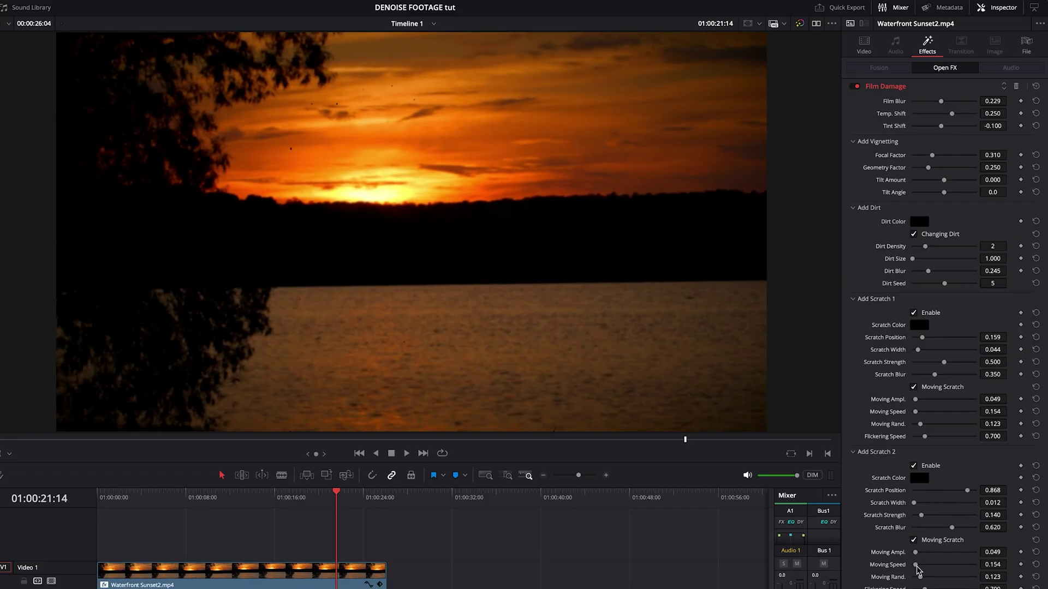
drag(915, 565, 914, 565)
key(space)
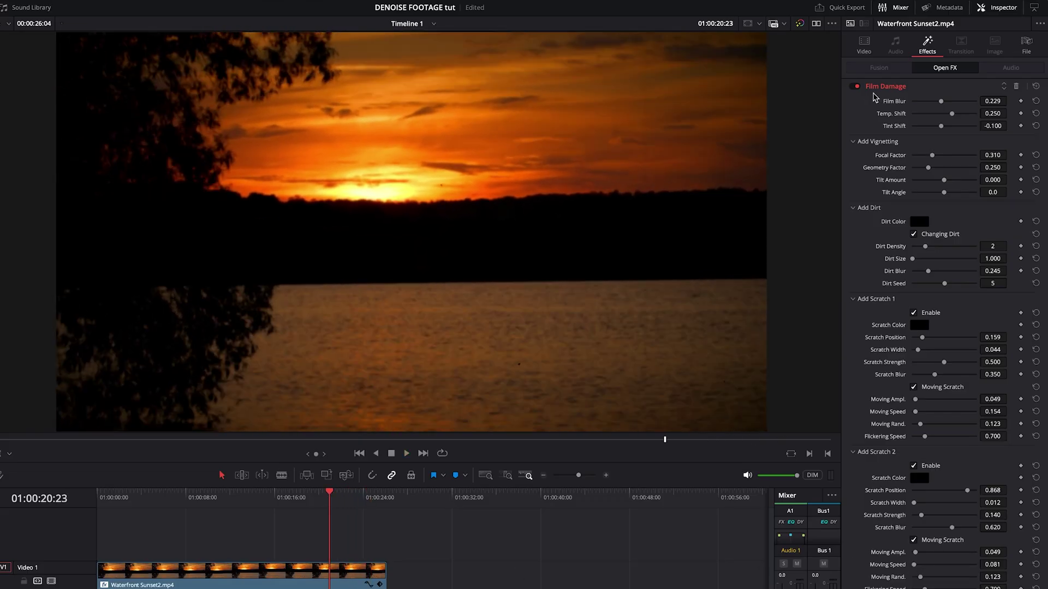
Collapse Film Damage, apply Film Grain, and raise its Opacity to 0.860 with Texture 0.295
click(880, 87)
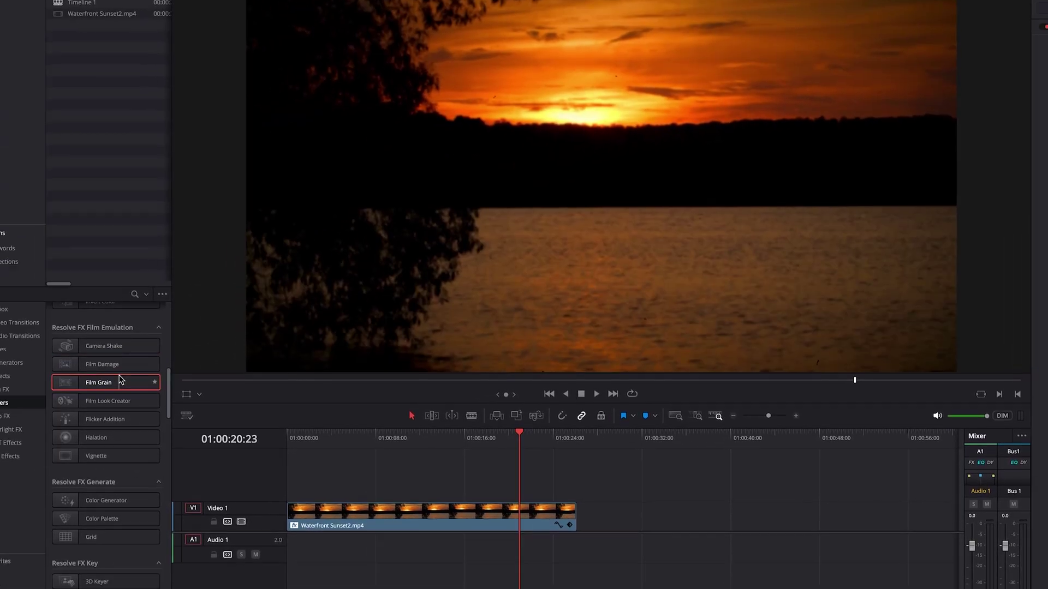
drag(122, 380, 478, 524)
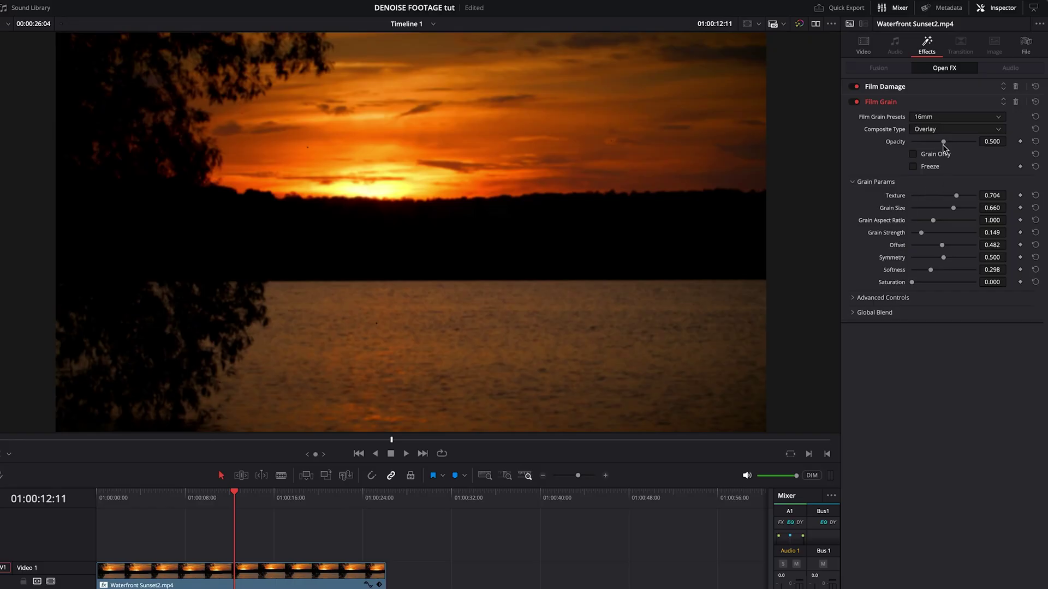
drag(946, 144, 968, 146)
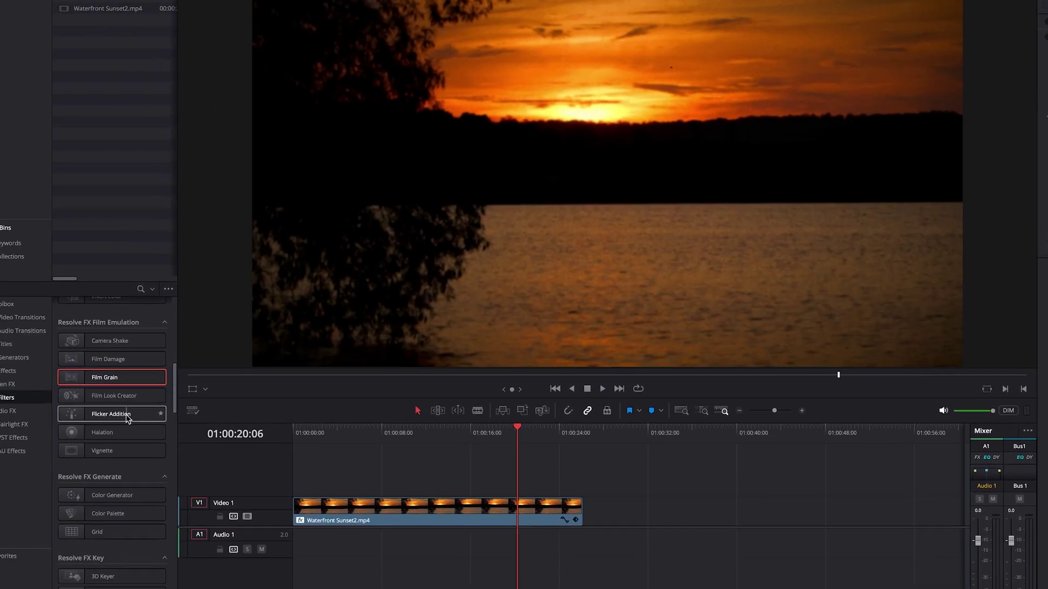
Apply Flicker Addition and tune its Speed down to 0.027 while previewing playback
drag(111, 414, 376, 514)
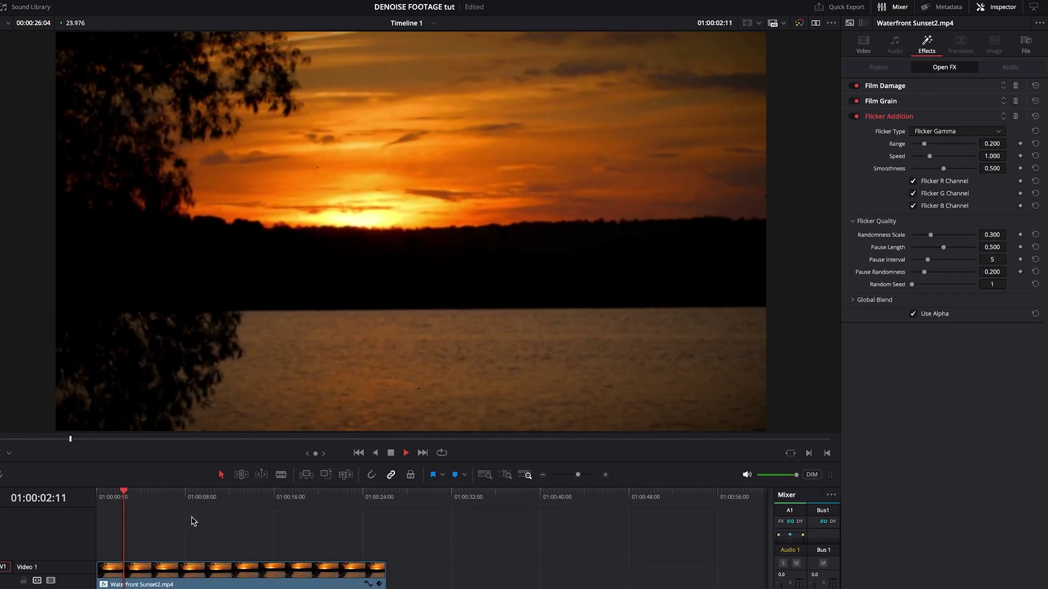
key(space)
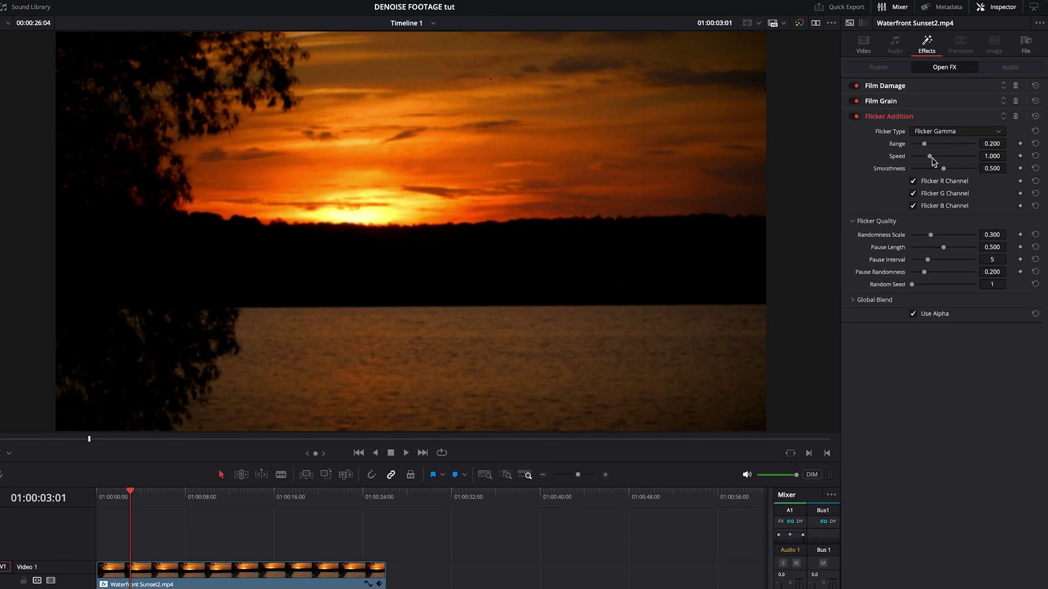
drag(929, 157, 911, 157)
key(space)
key(space)
drag(911, 157, 913, 157)
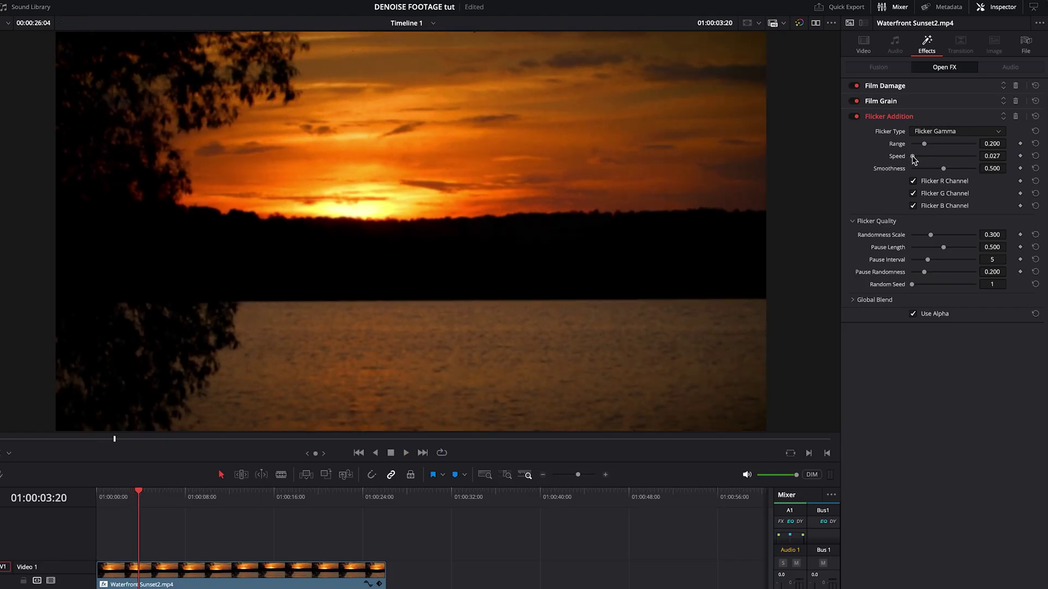
key(space)
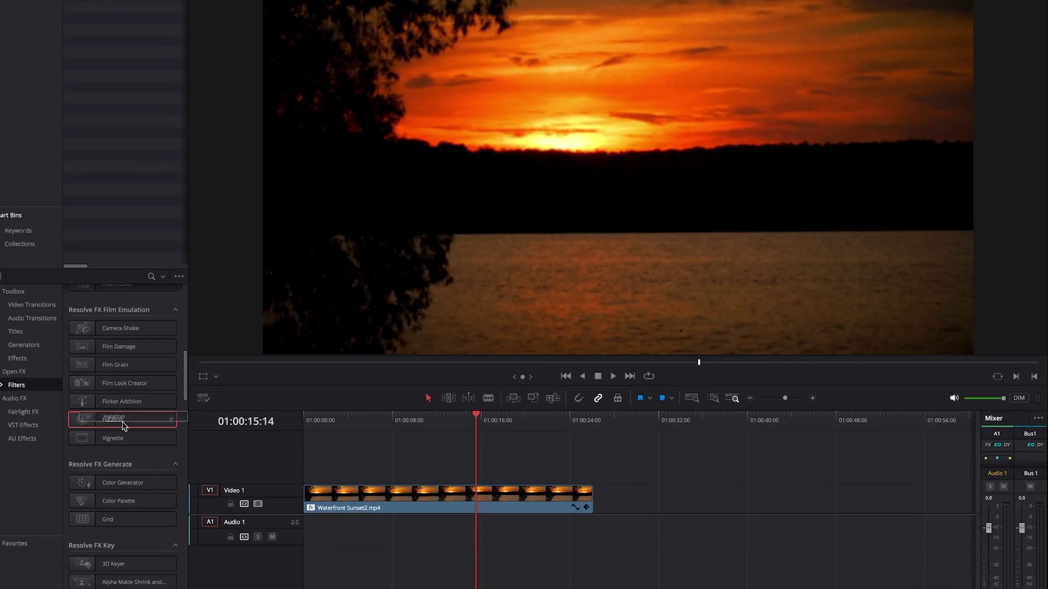
Drop Halation onto the sunset clip with default settings and play it back to preview the glow
drag(125, 420, 473, 504)
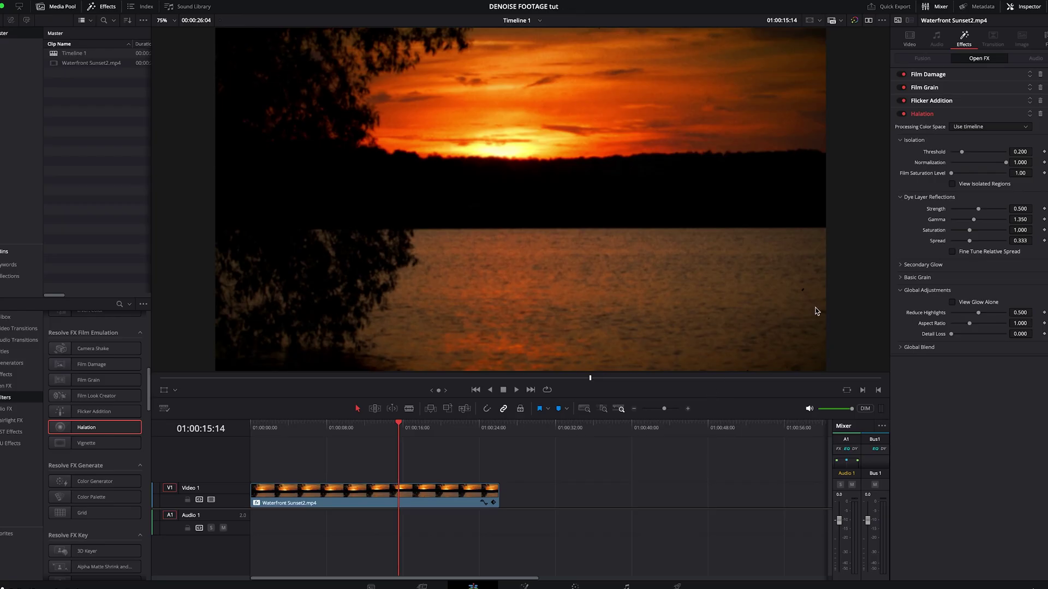
key(space)
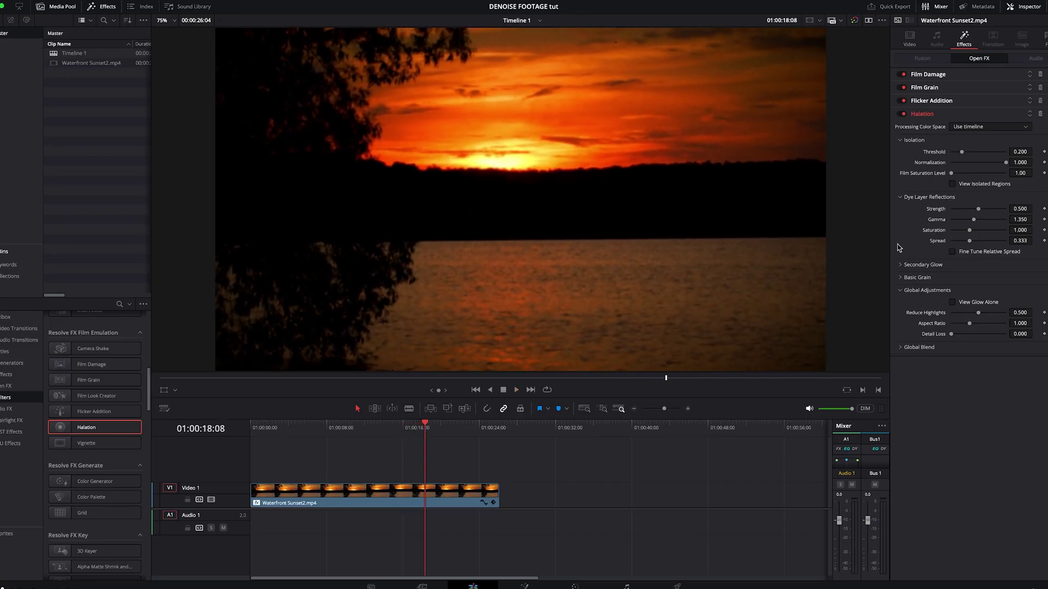
click(295, 424)
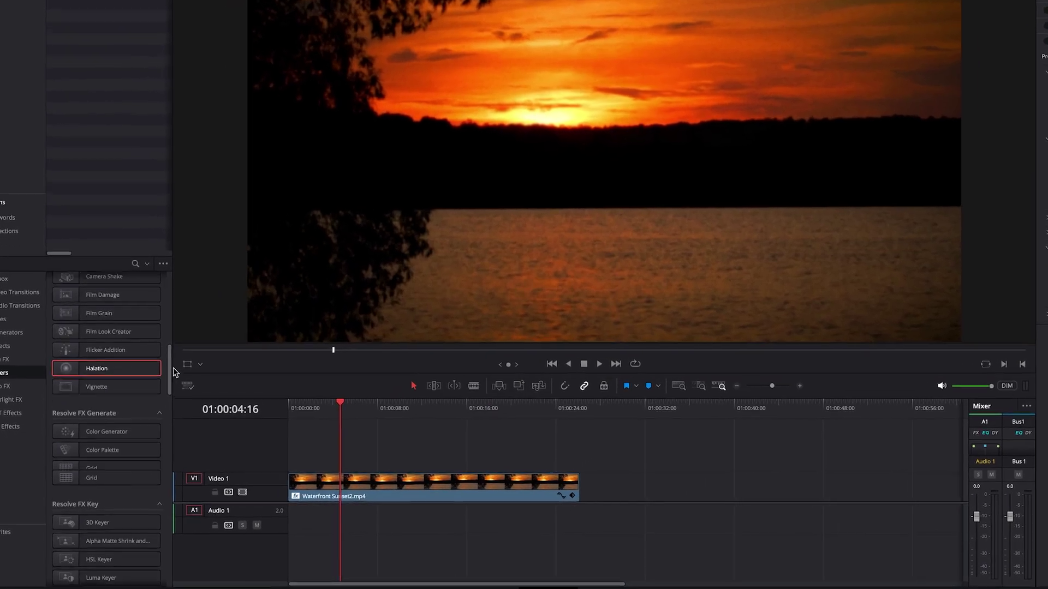
Scroll to Analog Damage in the filter list and apply it to the sunset clip
scroll(156, 431, down, 5)
drag(178, 414, 186, 534)
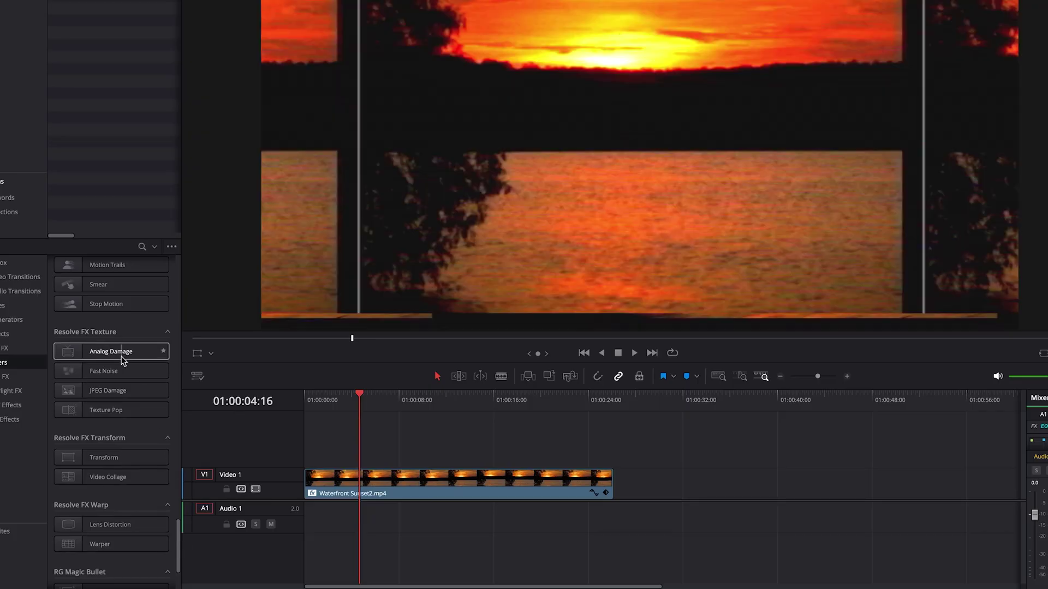
drag(122, 360, 388, 481)
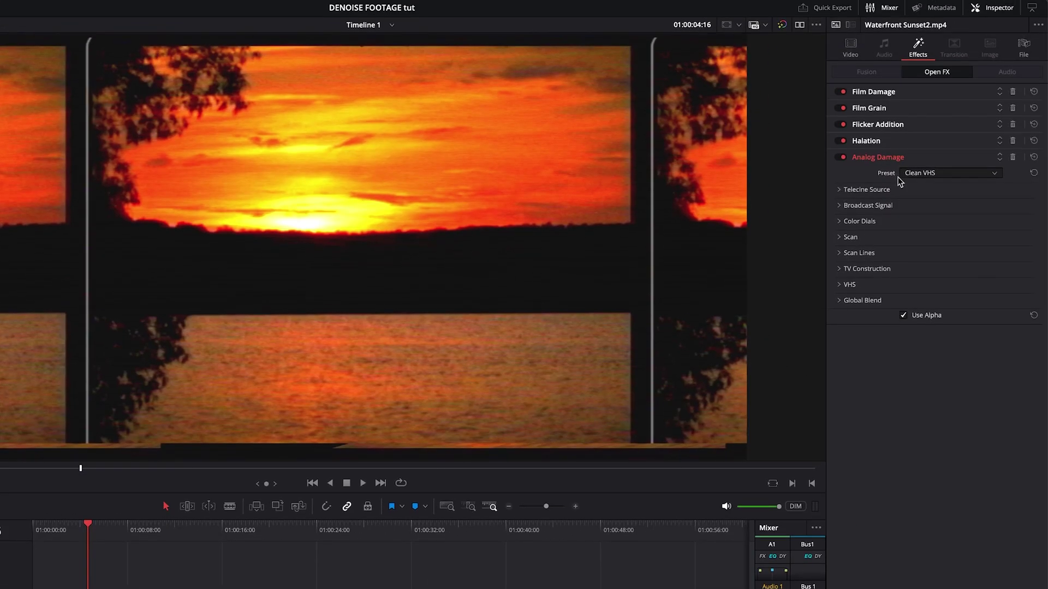
Try the Early Television, 1960s B&W, 1960s Color and 1970s presets, then choose Old VHS
click(933, 173)
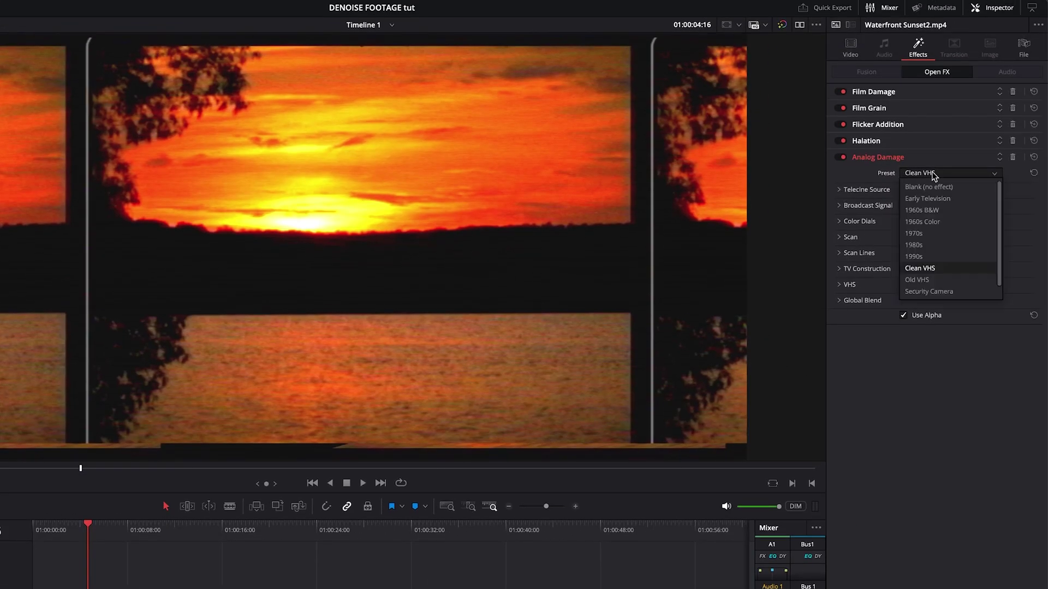
click(950, 199)
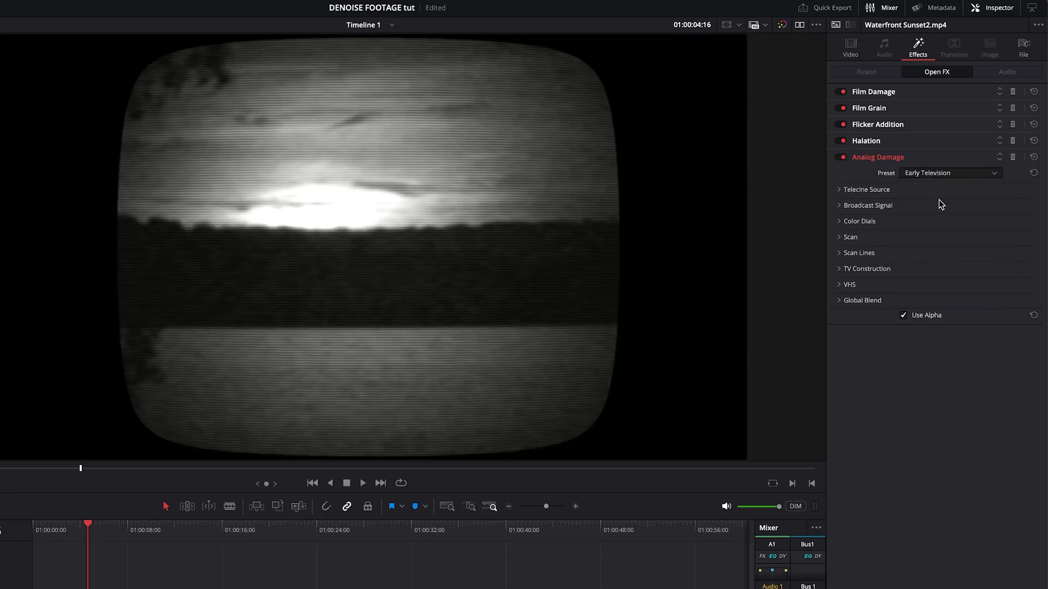
click(934, 174)
click(936, 208)
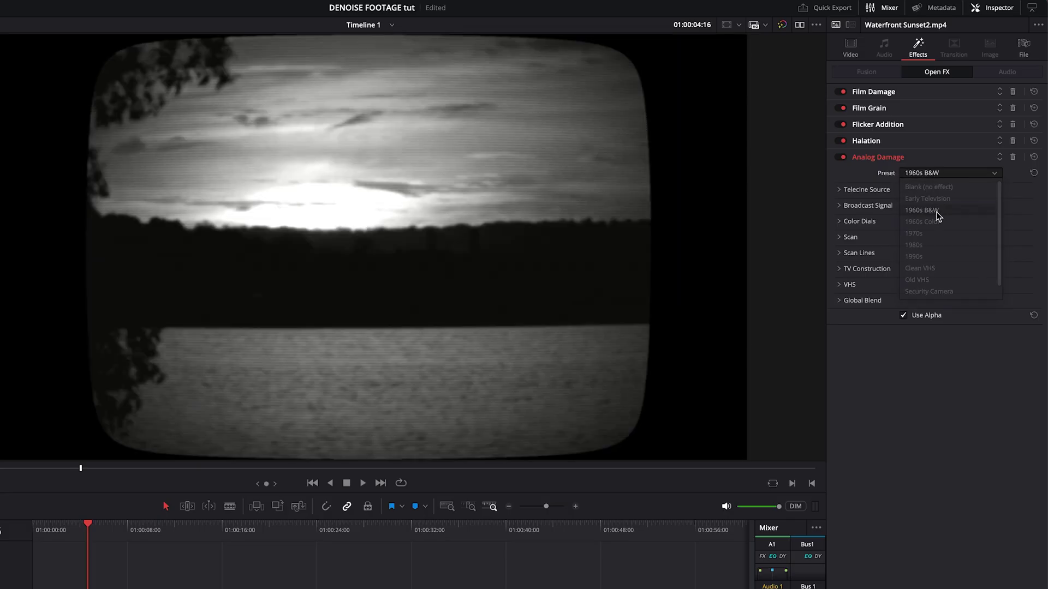
click(935, 174)
click(930, 224)
click(928, 179)
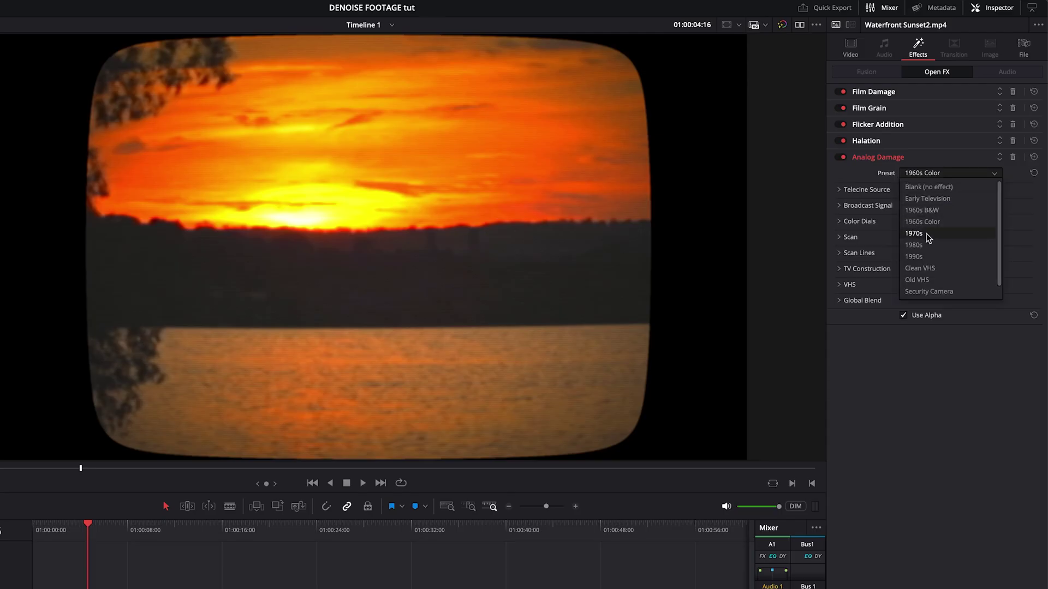
click(928, 238)
click(926, 174)
click(934, 281)
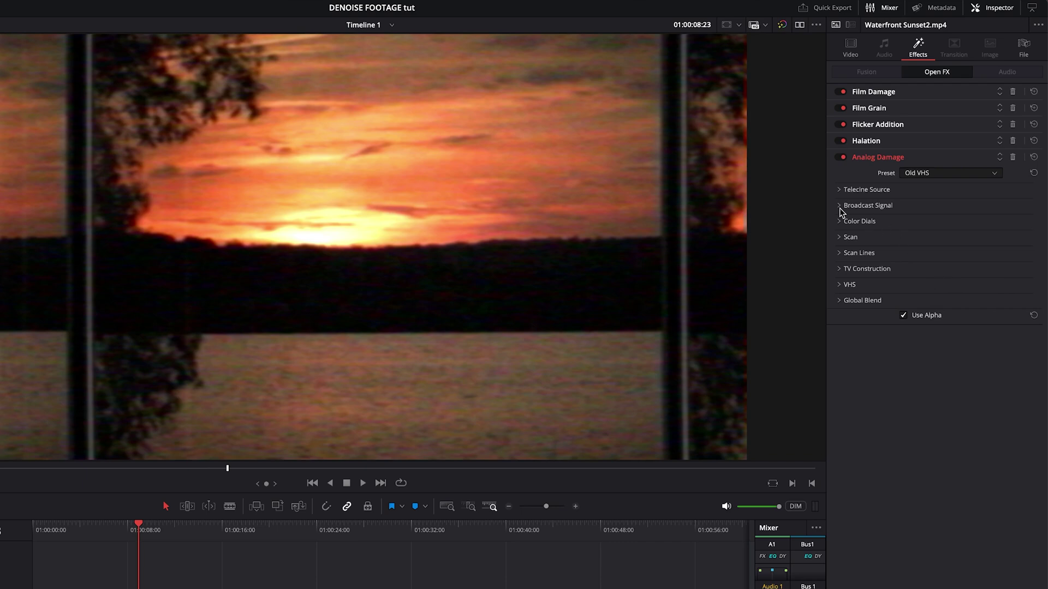
Uncheck Adjust CRT Framing in the Scan settings while playing the clip
click(840, 238)
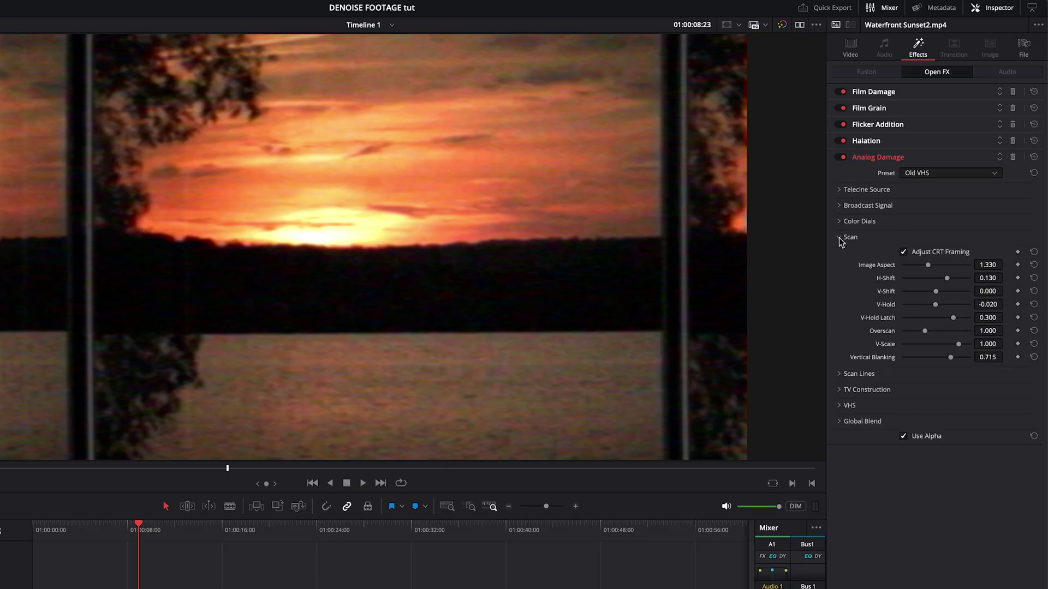
key(space)
click(903, 252)
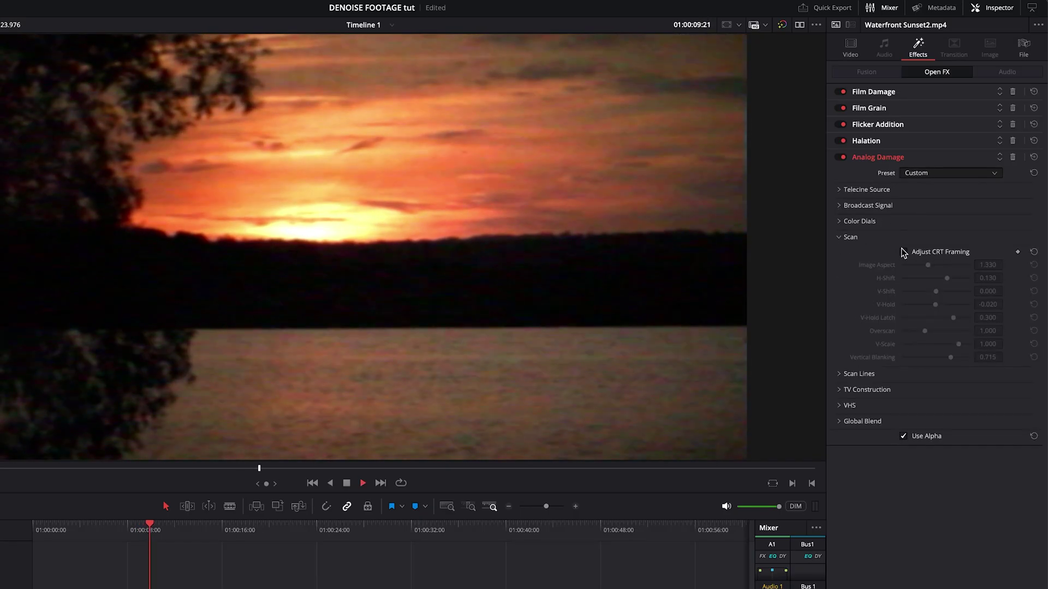
click(839, 237)
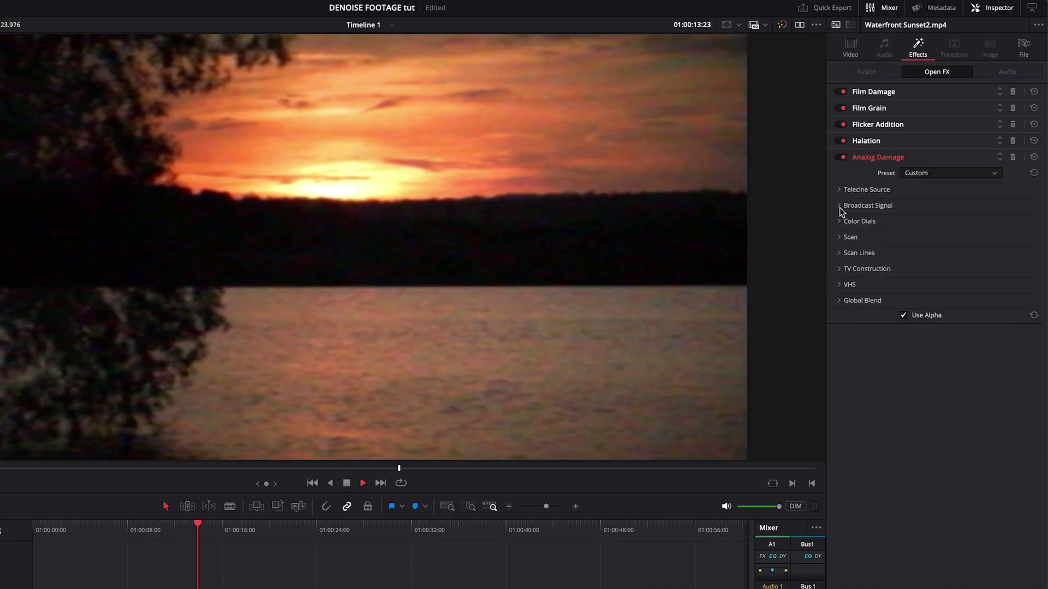
key(space)
Lower the Broadcast Signal Noise Scale slightly and drop Color Dials Brightness to -0.120
click(840, 205)
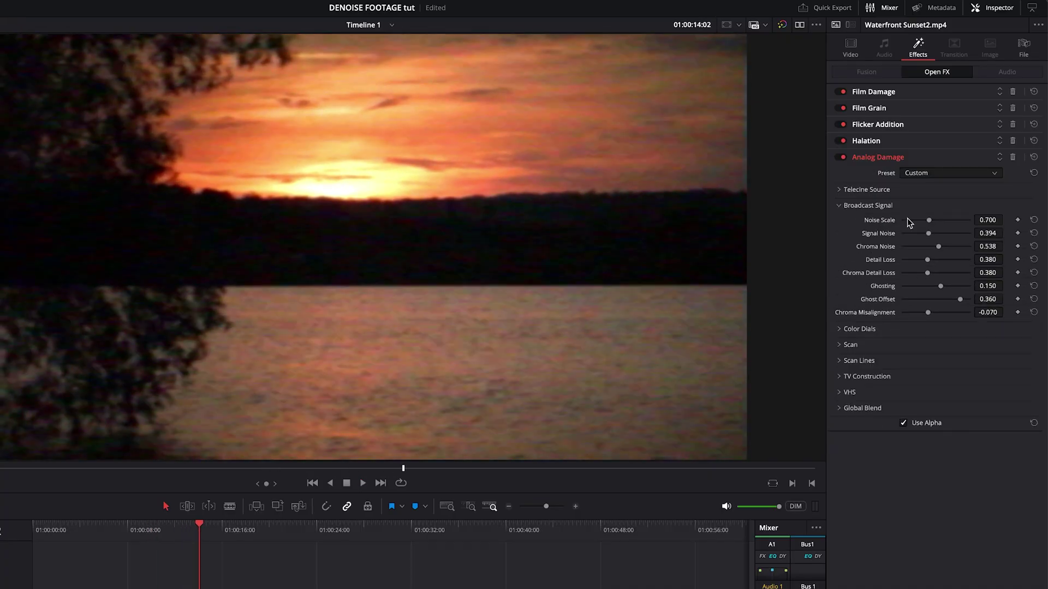
mouse_move(931, 221)
mouse_down()
mouse_move(952, 222)
mouse_move(899, 226)
mouse_move(925, 224)
mouse_up()
click(843, 205)
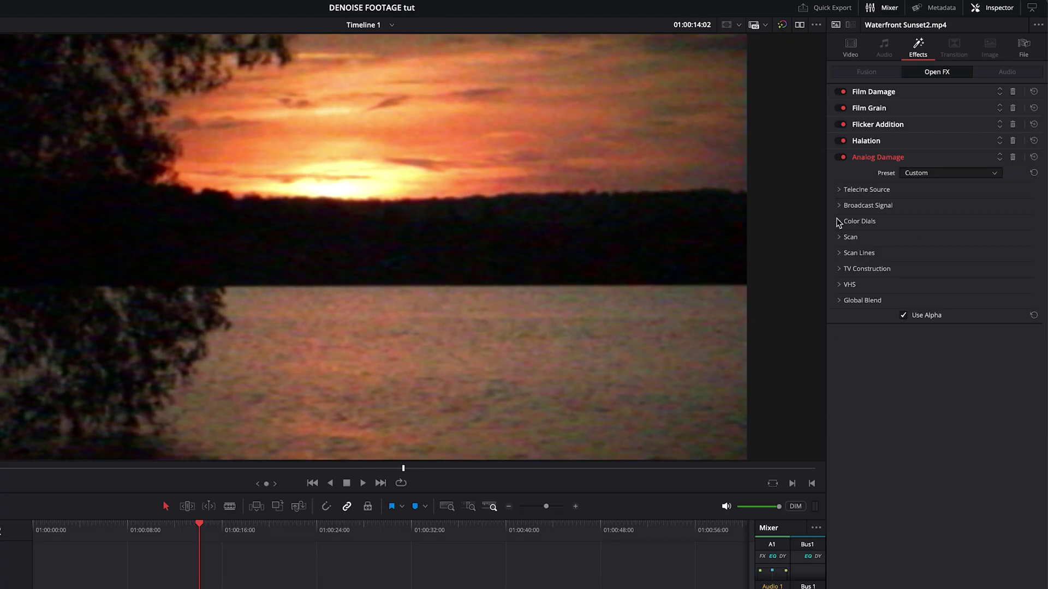
click(838, 222)
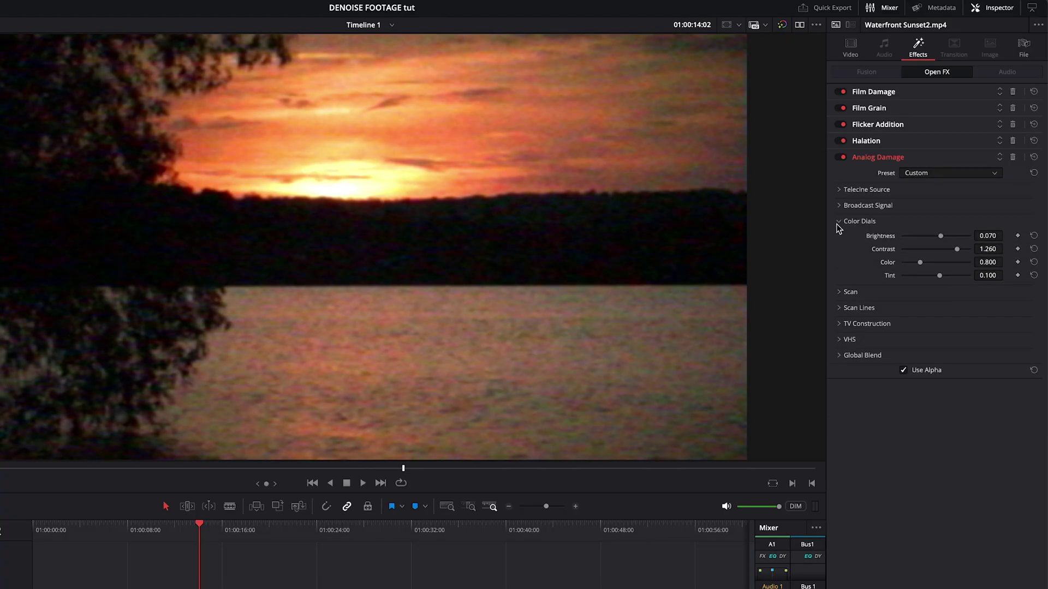
drag(941, 236, 915, 263)
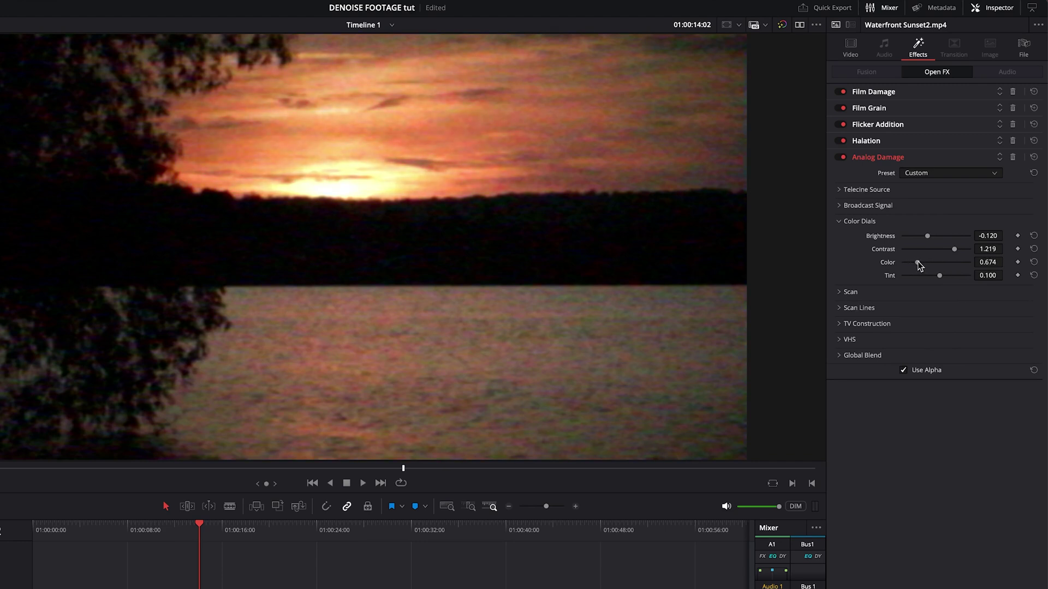
Apply Film Look Creator to the sunset clip and set its Presets to Clean Slate
click(838, 222)
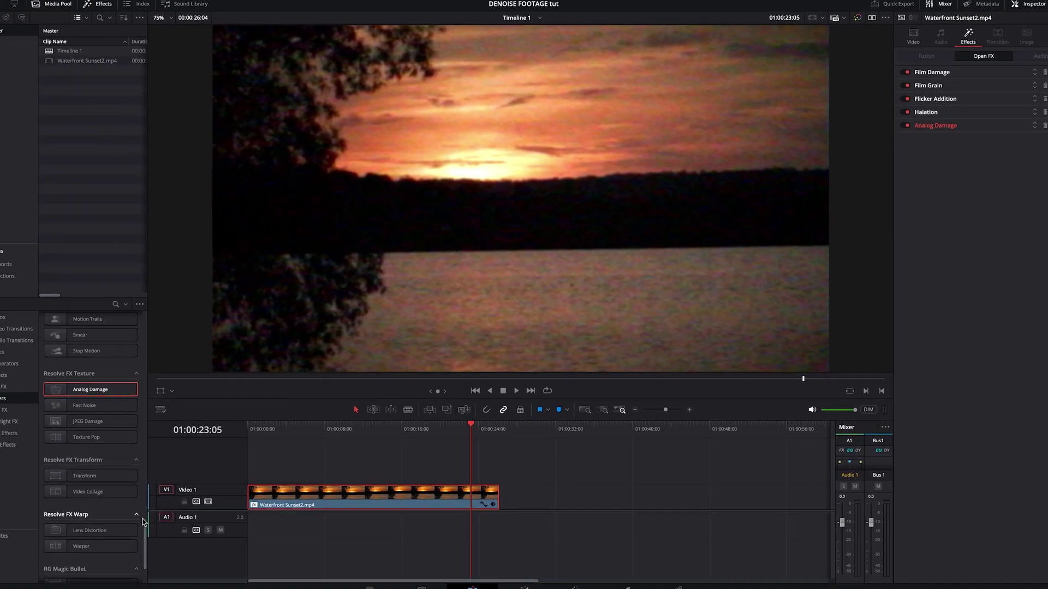
drag(147, 537, 151, 373)
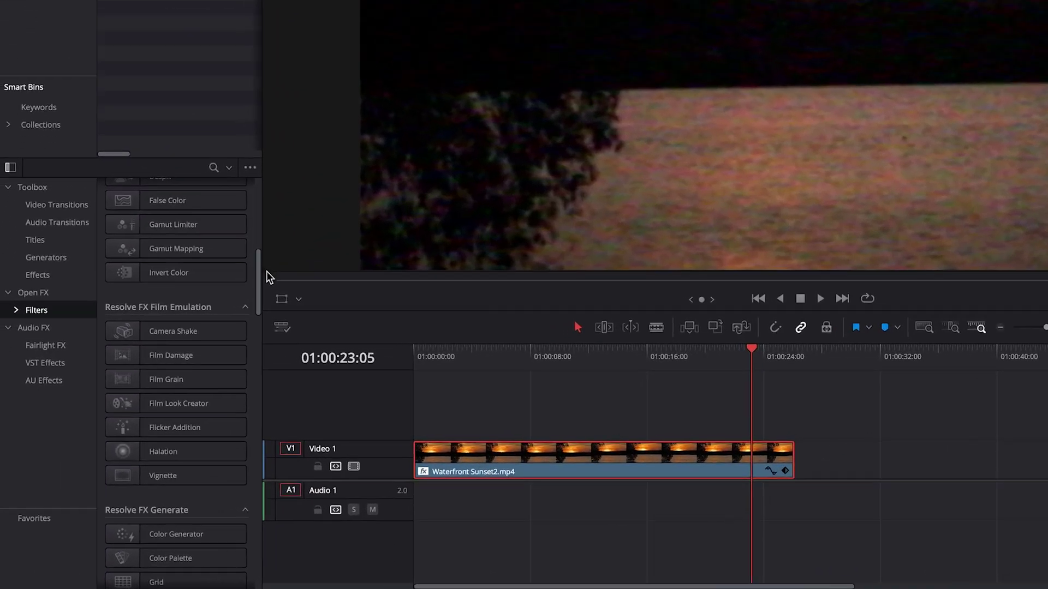
drag(218, 403, 474, 457)
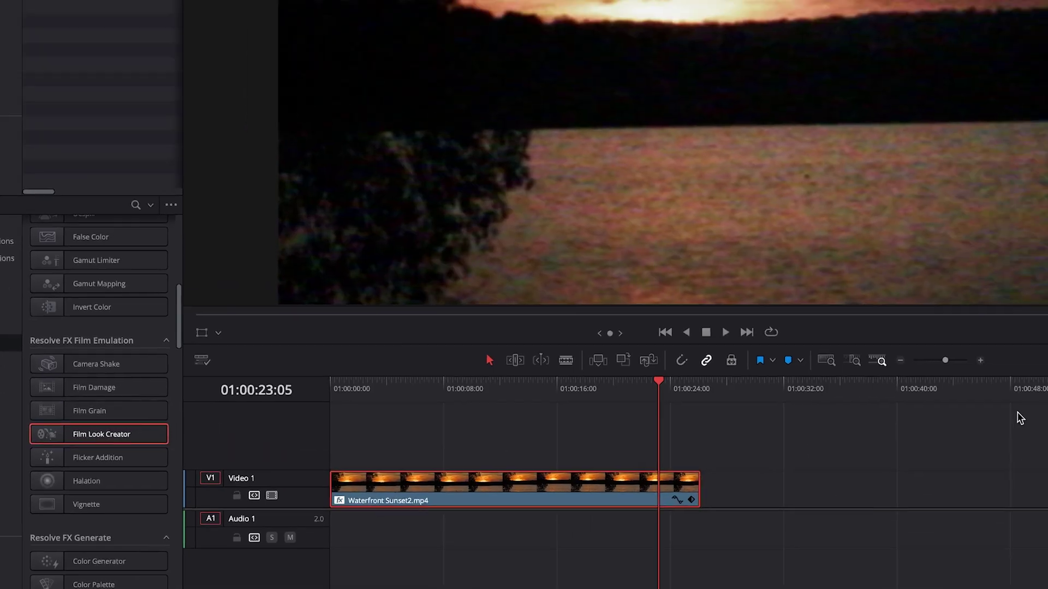
click(927, 165)
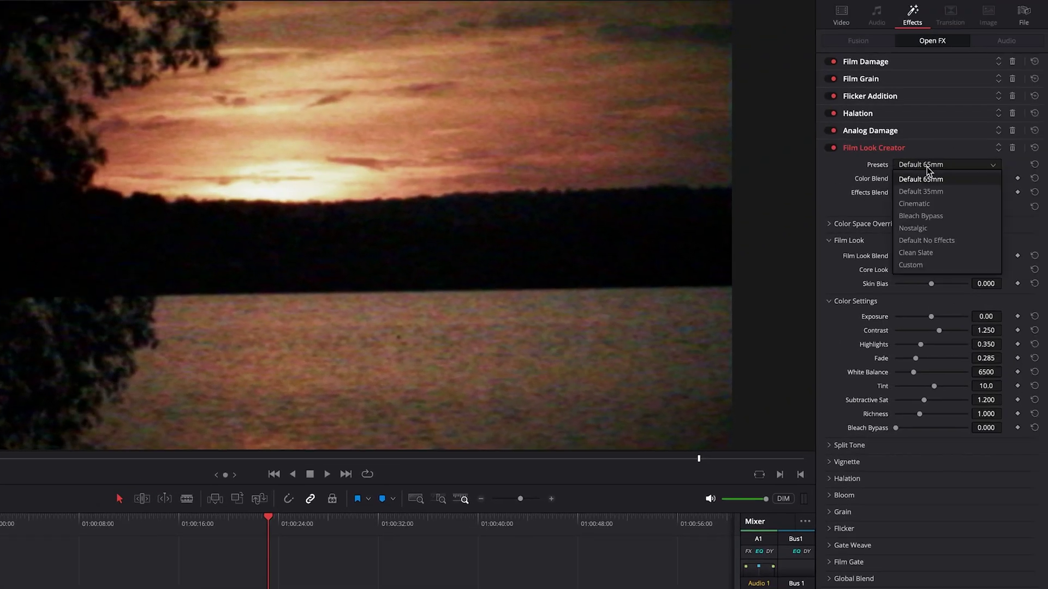
click(923, 254)
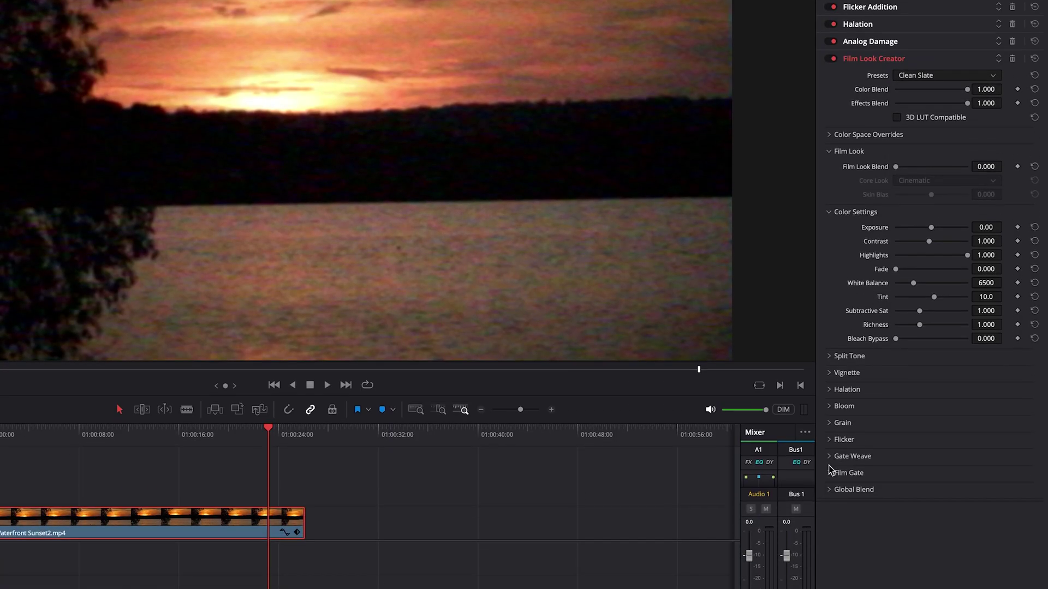
Enable the film gate border and choose the 35mm Academy gate preset
click(831, 473)
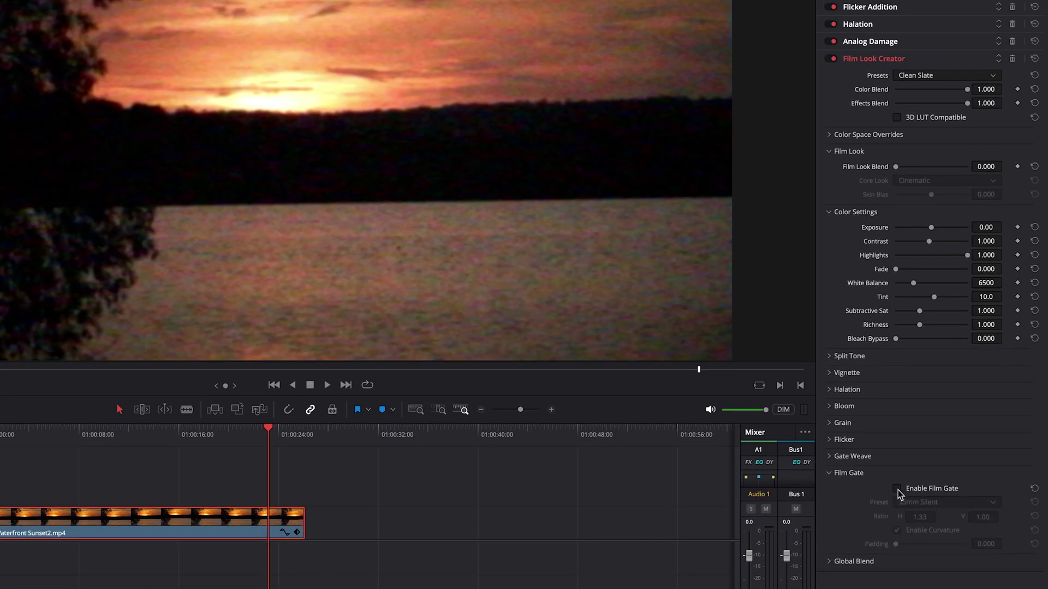
click(897, 489)
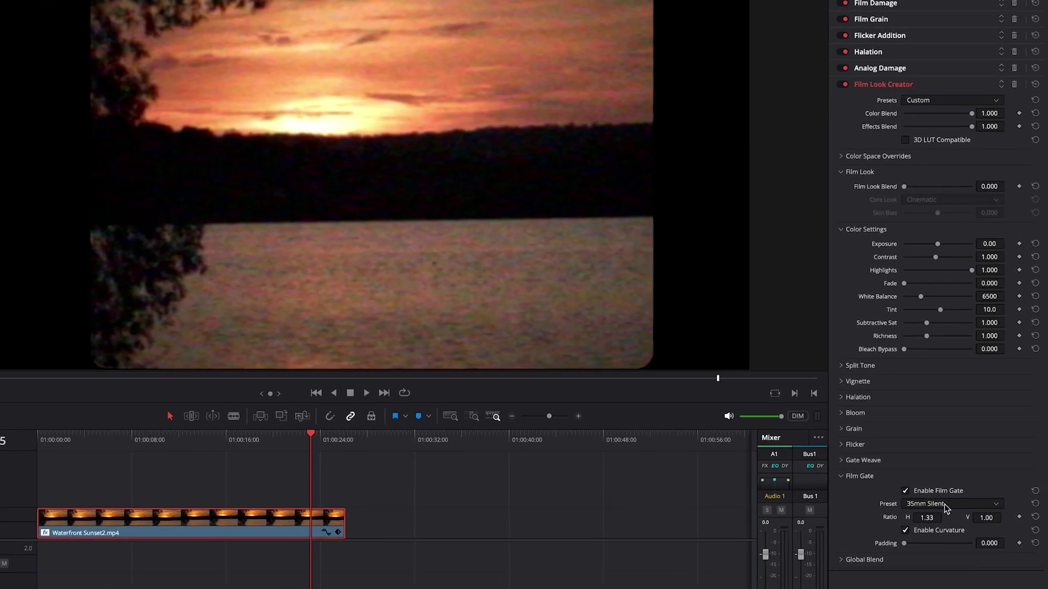
click(938, 502)
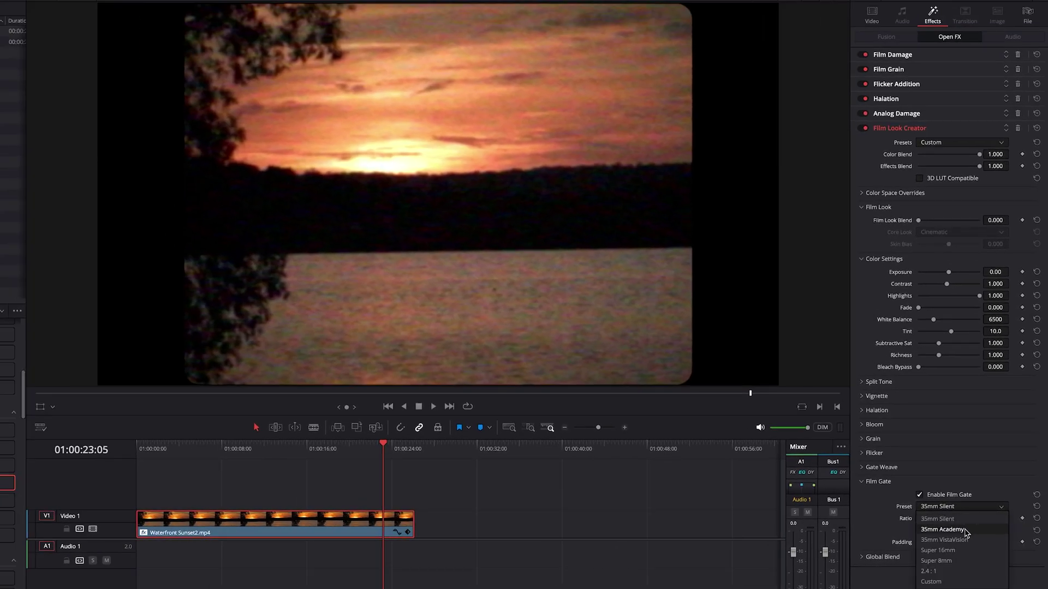
click(943, 529)
Preview the VistaVision, Super 16mm, Super 8mm and 2.4:1 gates, then return to 35mm Academy
click(961, 509)
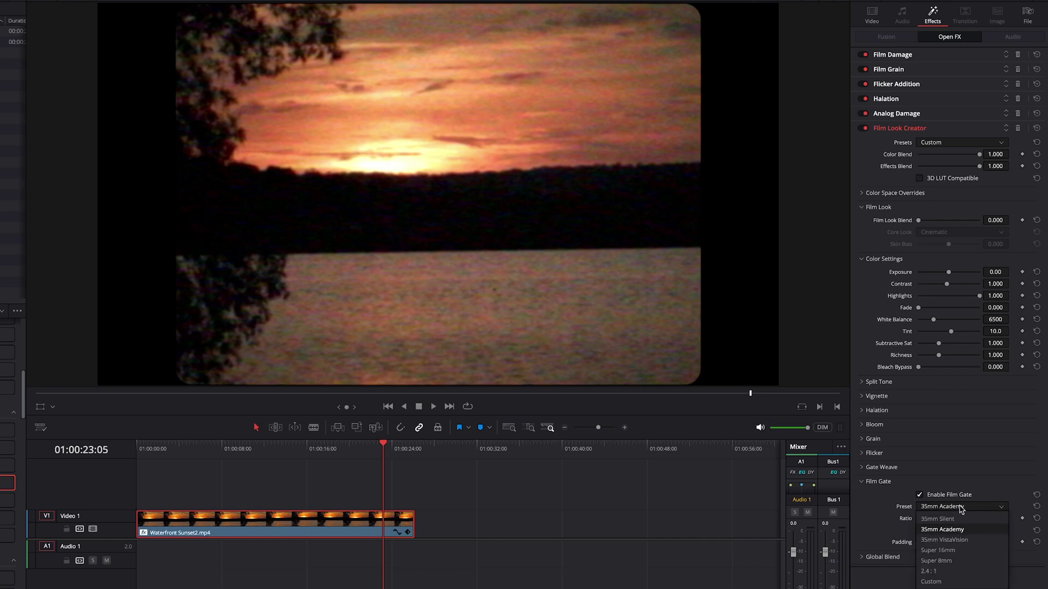
click(966, 543)
click(962, 507)
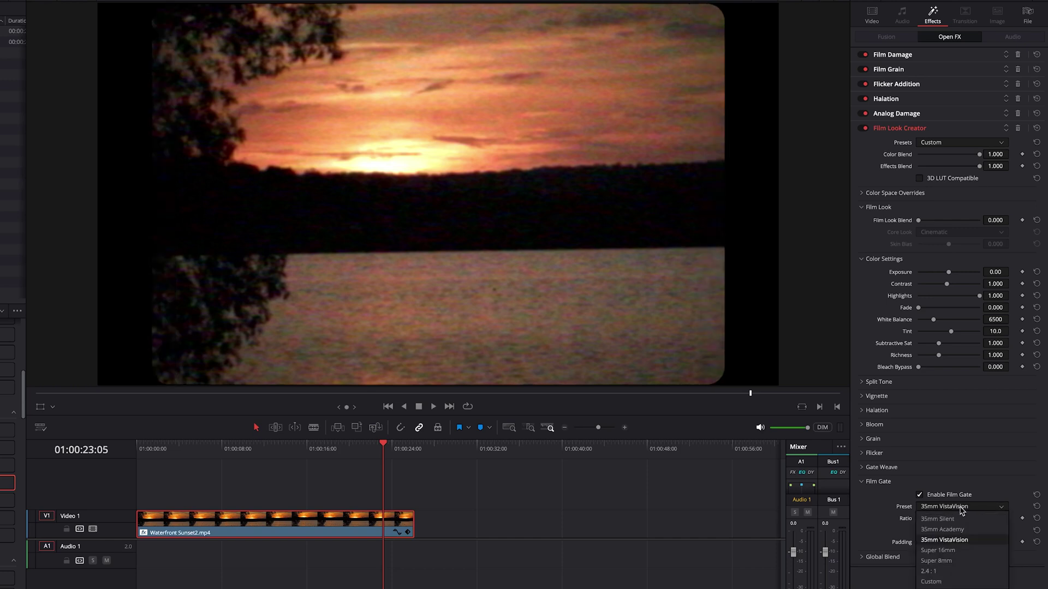
click(961, 551)
click(959, 508)
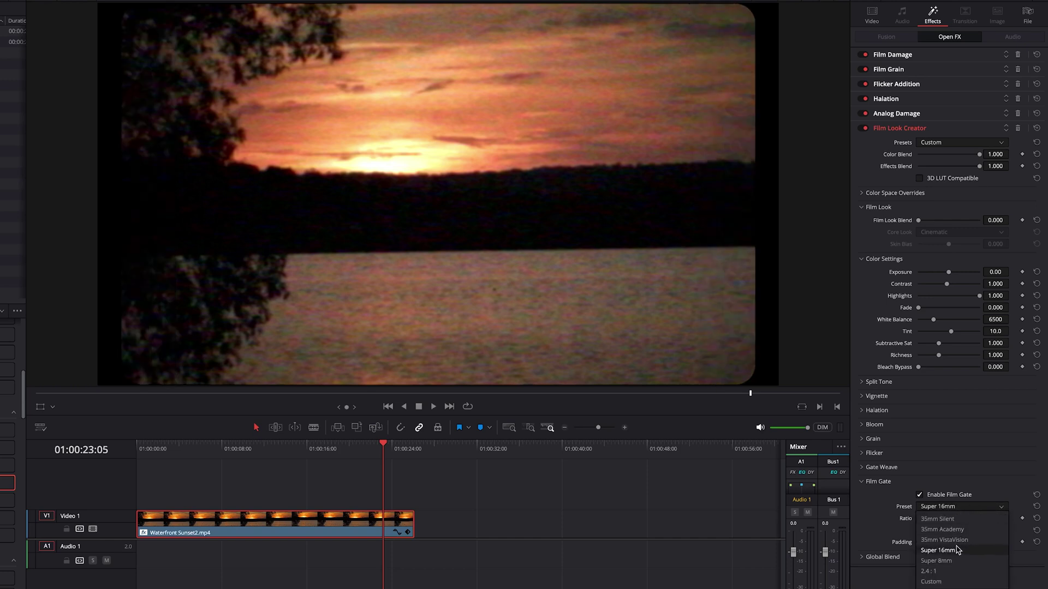
click(956, 561)
click(957, 508)
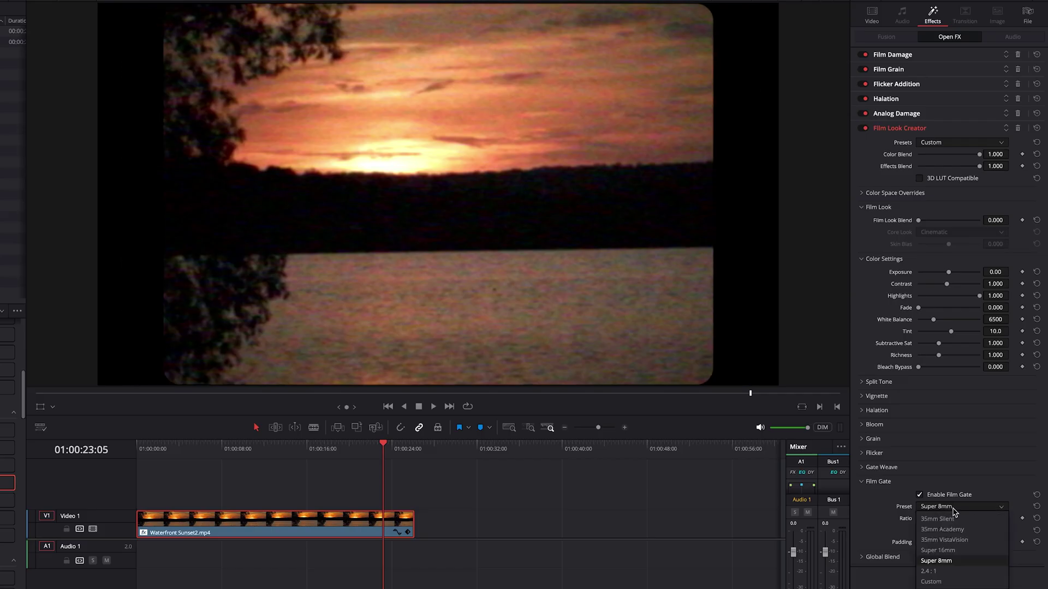
click(948, 571)
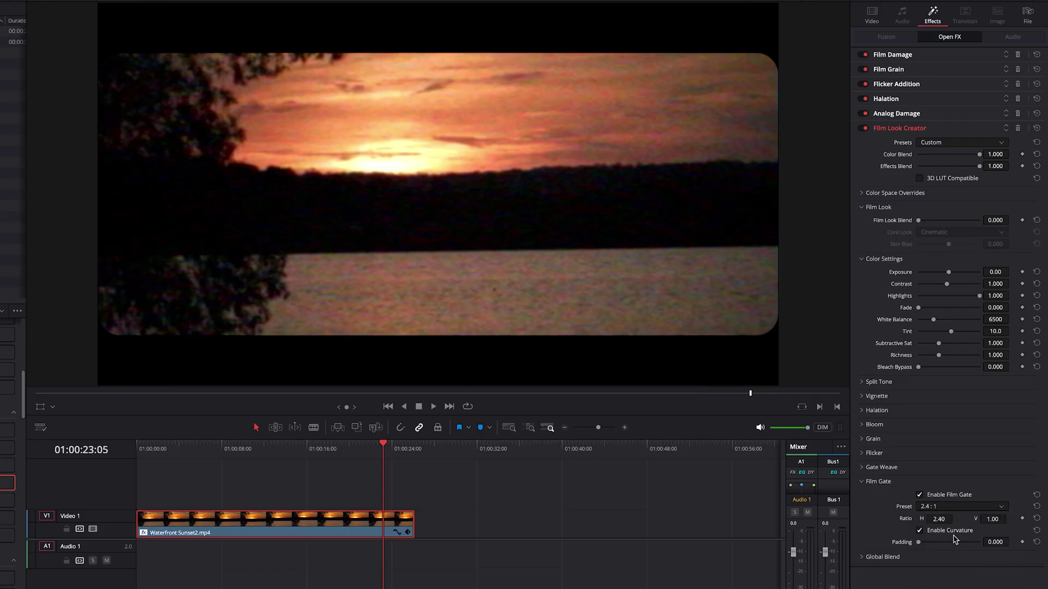
click(951, 511)
click(953, 534)
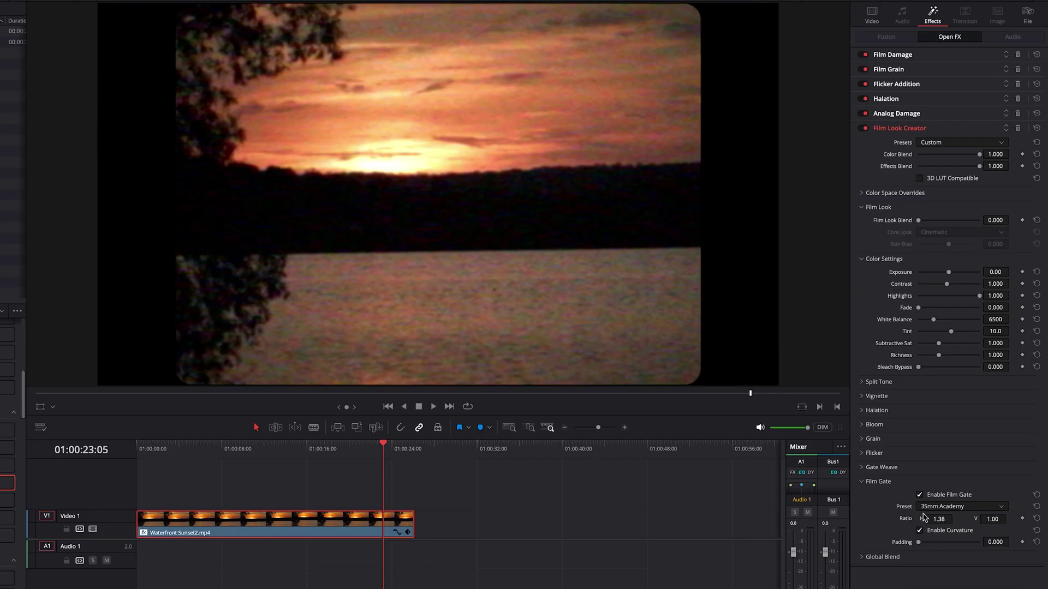
Set the gate weave rate to 1.000 and jump to the clip's start
click(862, 468)
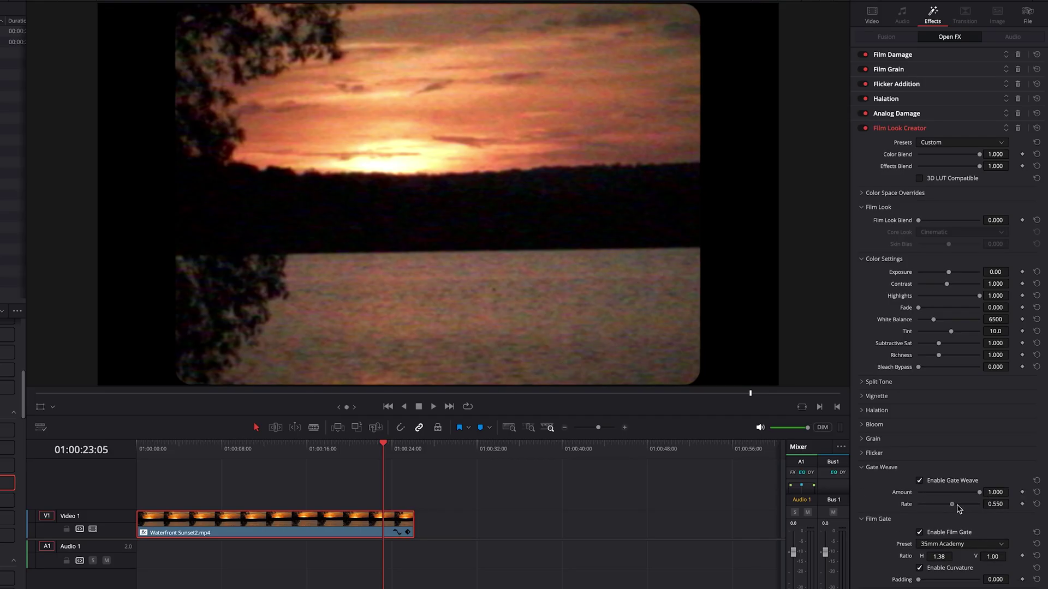
drag(957, 506, 980, 505)
key(Home)
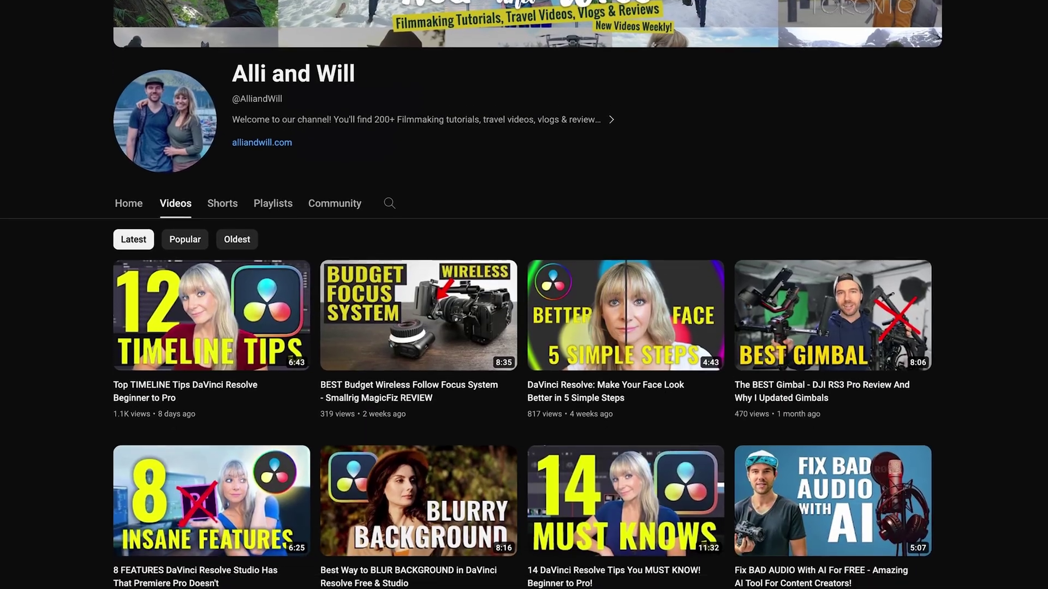
Scroll down the channel's video grid to older DaVinci Resolve tutorials like subtitles and noise removal
scroll(524, 295, down, 8)
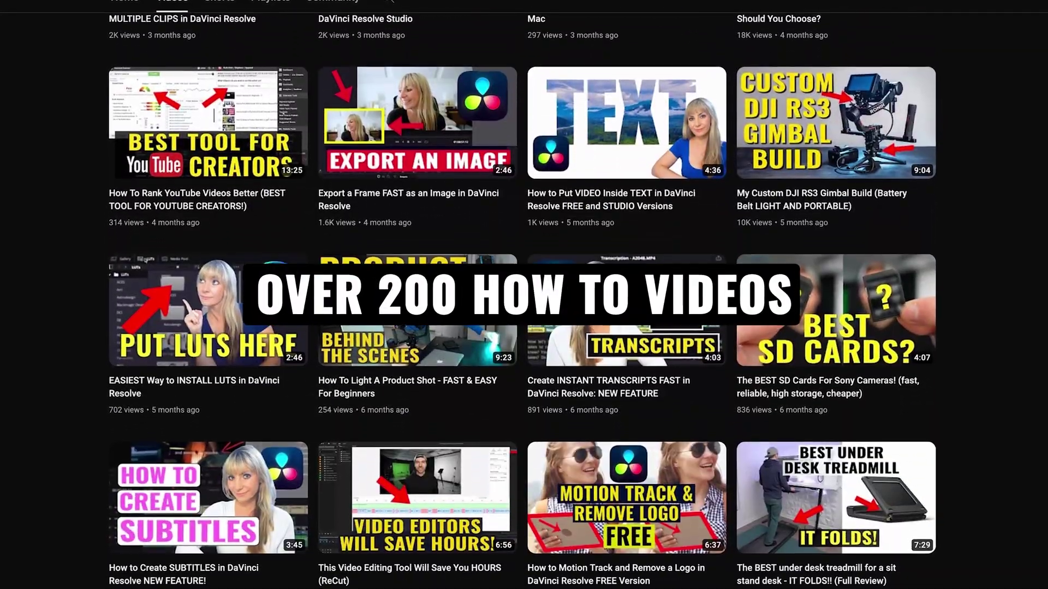
scroll(524, 295, down, 10)
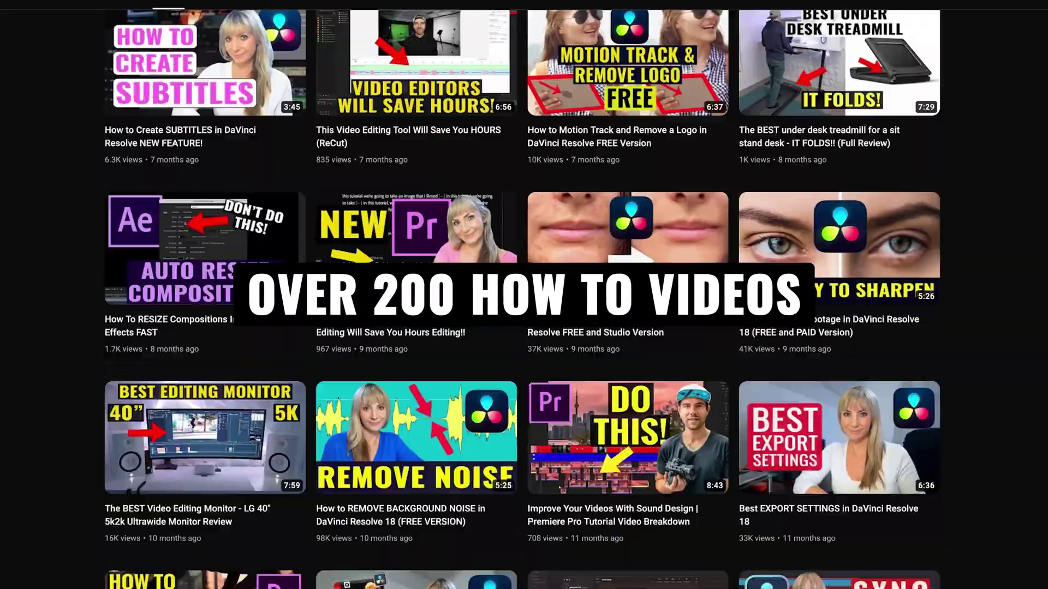
scroll(524, 295, down, 3)
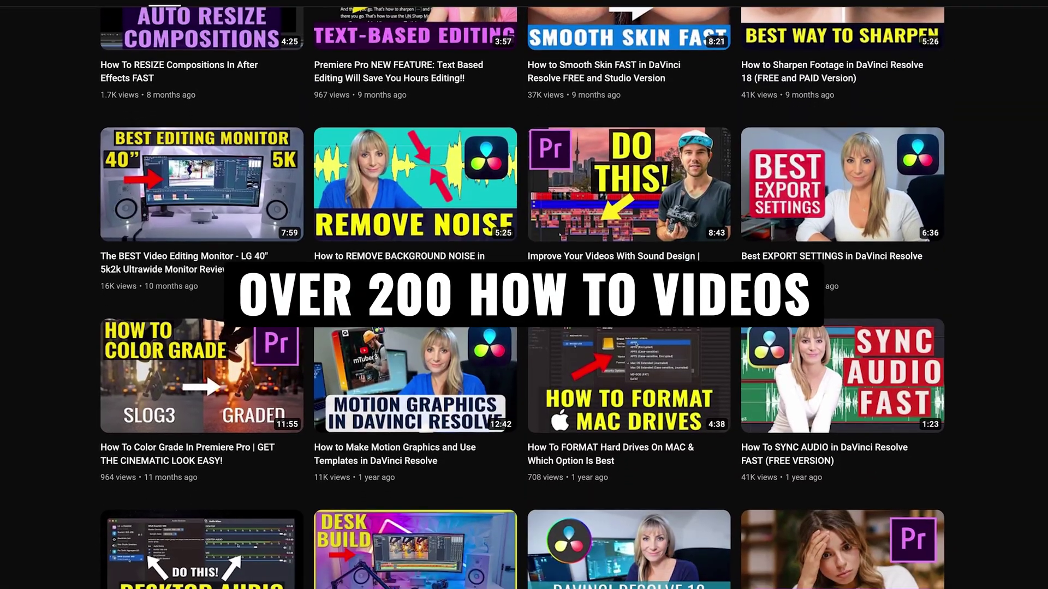